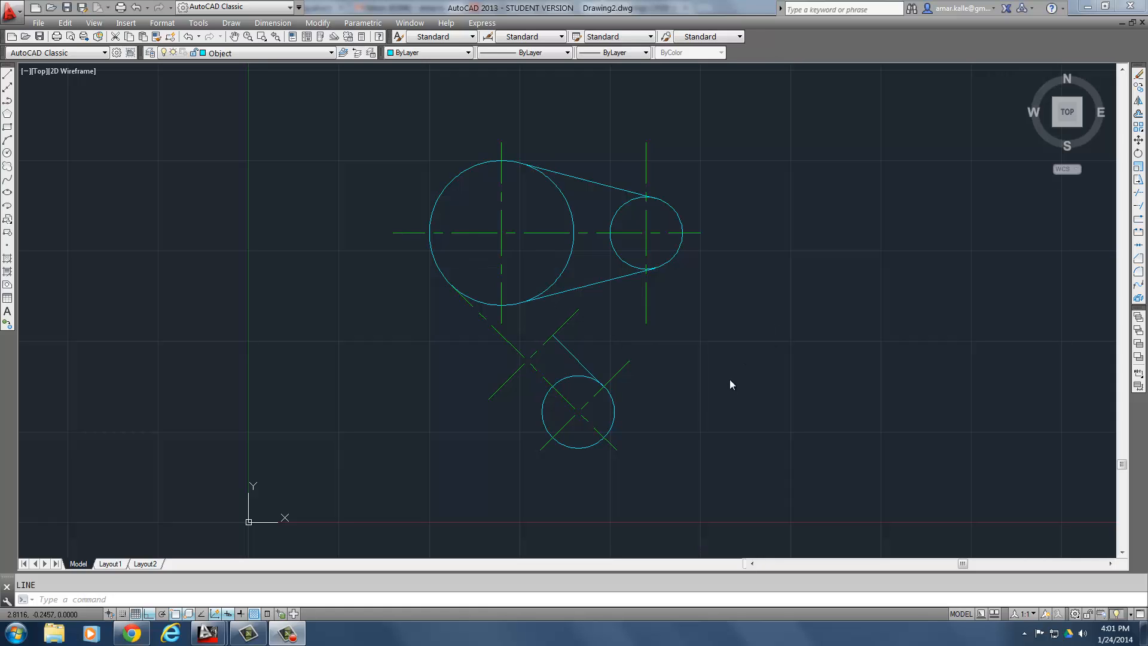
- Draw a tangent-tangent-radius circle of radius 6 touching the large circle's outer edge and the underside of the lowest small circle
{"action": "type", "text": "c"}
{"action": "key", "text": "Return"}
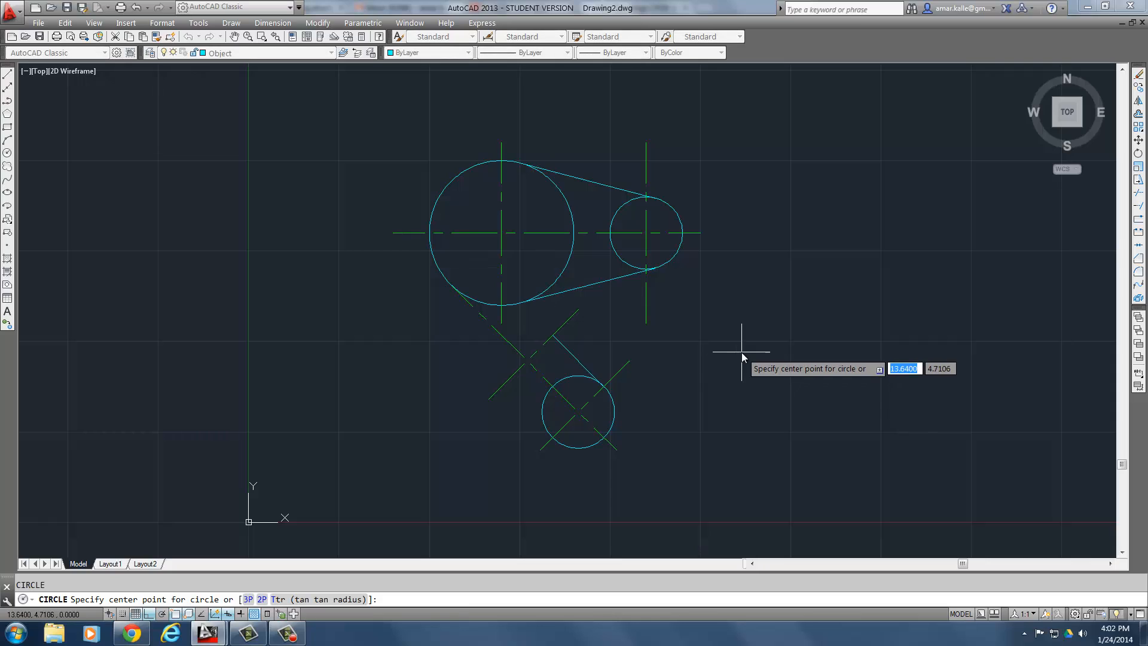
{"action": "type", "text": "ttr"}
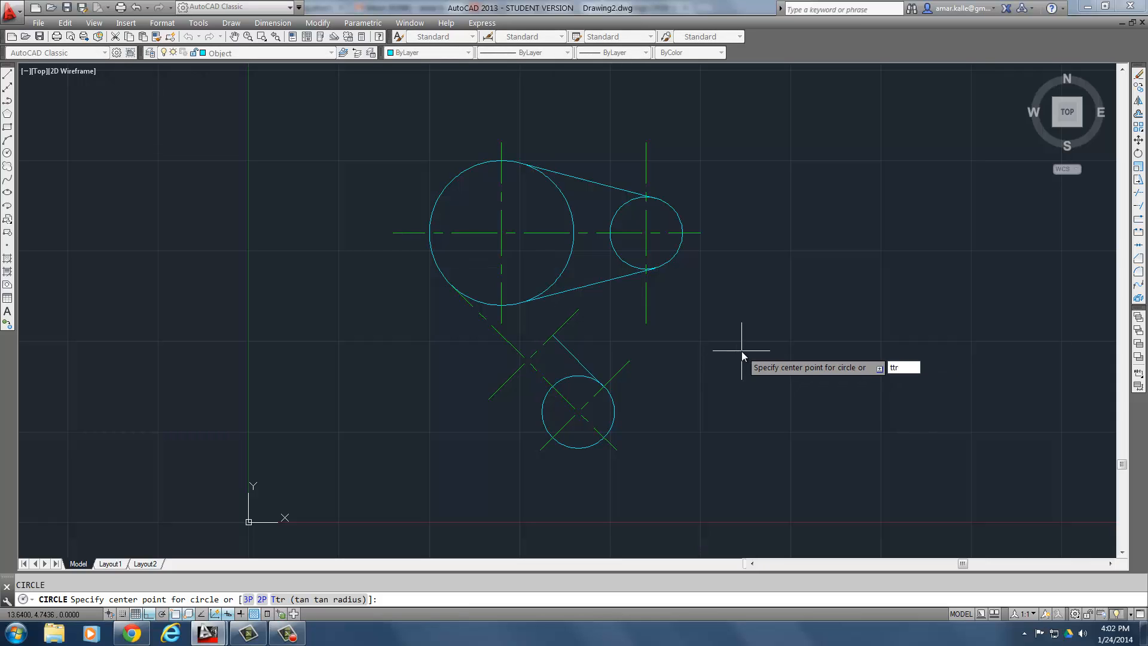
{"action": "key", "text": "Return"}
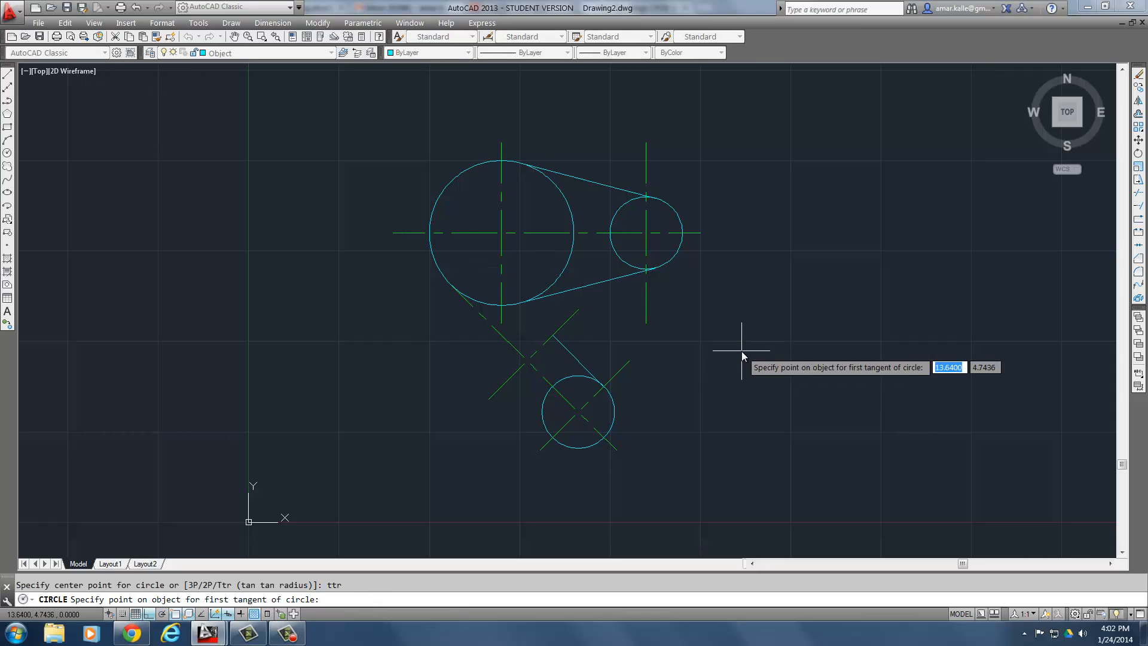
{"action": "left_click", "coordinate": [429, 251]}
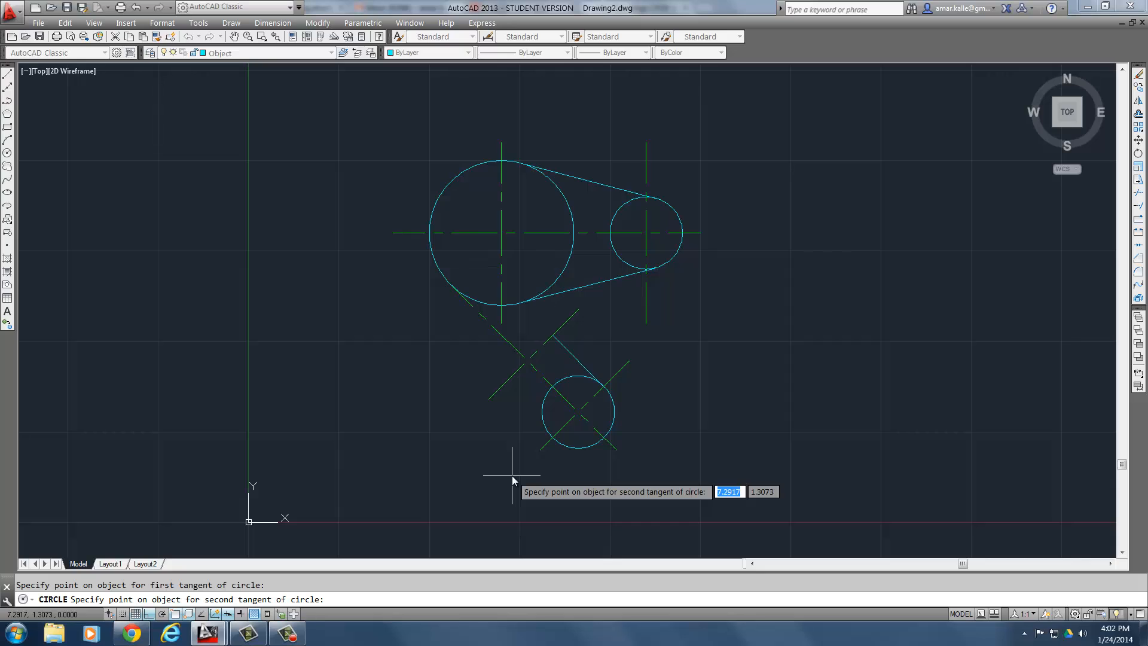
{"action": "left_click", "coordinate": [562, 445]}
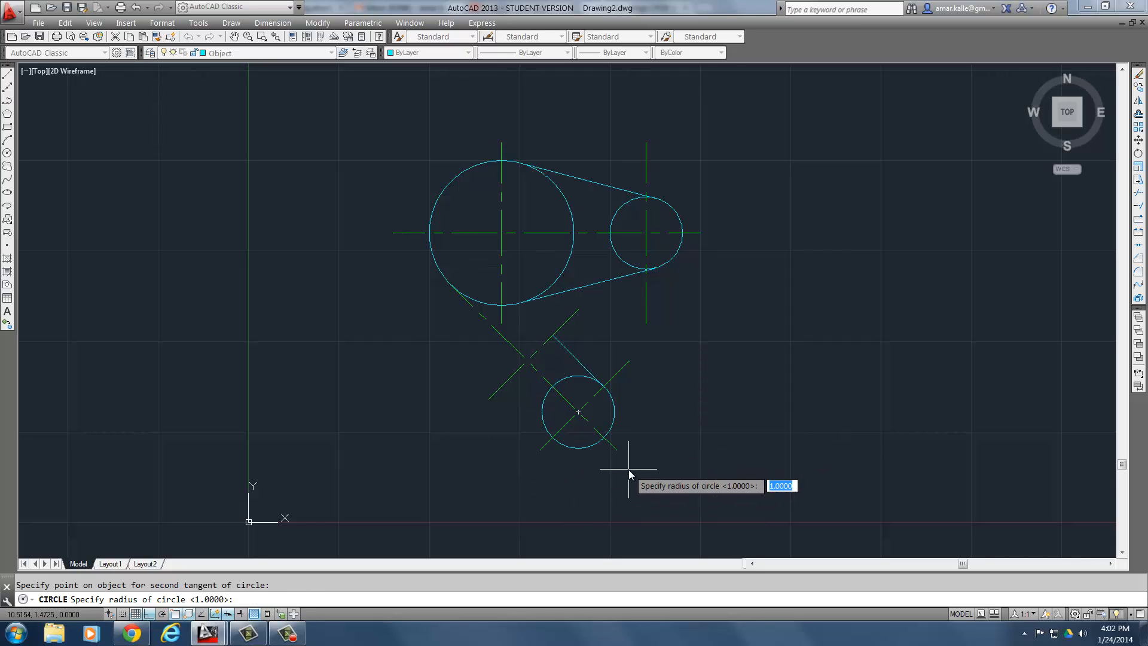
{"action": "type", "text": "6"}
{"action": "key", "text": "Return"}
- Draw another tangent-tangent-radius circle of radius 6, picking tangents on the large circle's upper edge and the lowest small circle
{"action": "middle_click_drag", "start_coordinate": [663, 381], "coordinate": [623, 448]}
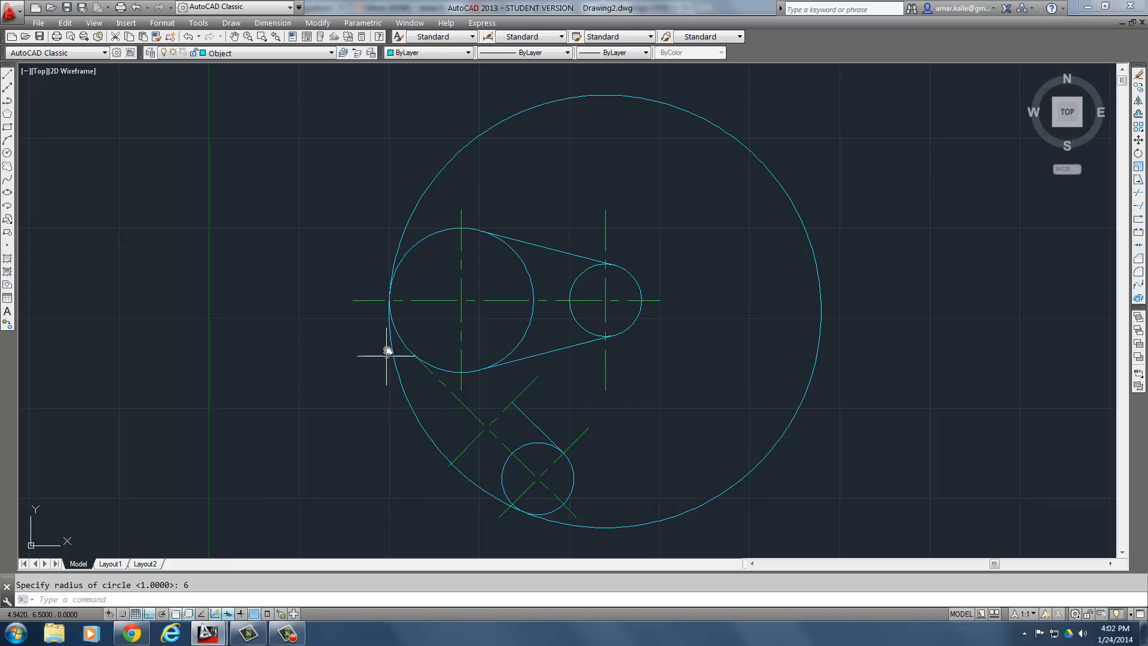
{"action": "scroll", "coordinate": [396, 318], "scroll_direction": "up", "scroll_amount": 2}
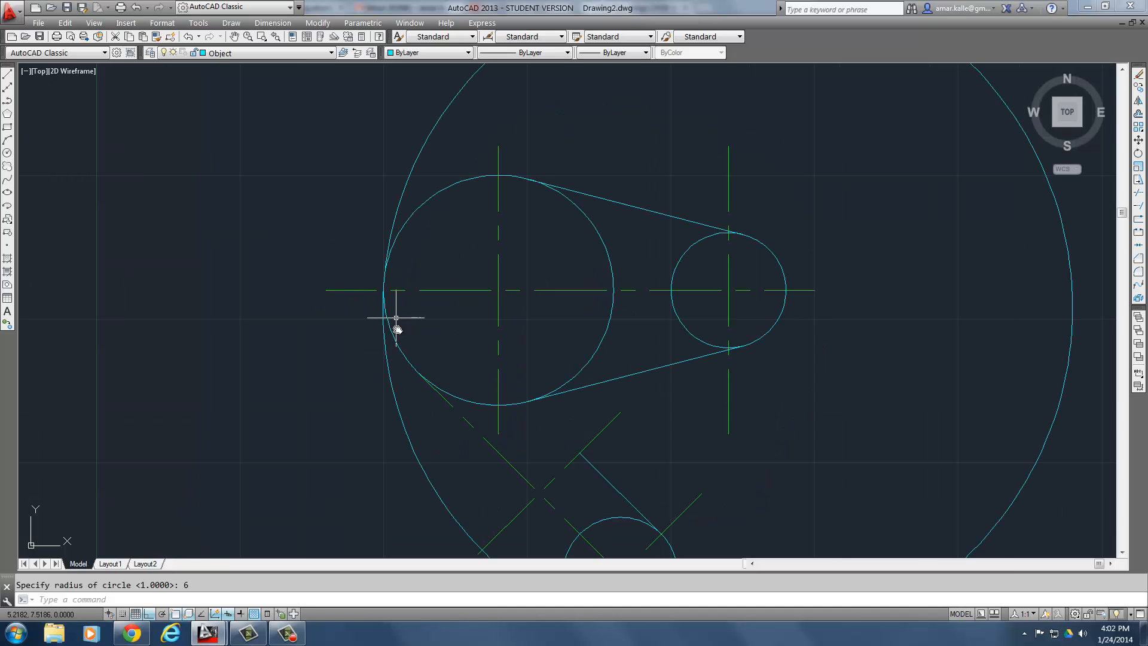
{"action": "mouse_move", "coordinate": [397, 321]}
{"action": "middle_mouse_down"}
{"action": "mouse_move", "coordinate": [380, 257]}
{"action": "mouse_move", "coordinate": [473, 352]}
{"action": "middle_mouse_up"}
{"action": "scroll", "coordinate": [383, 274], "scroll_direction": "down", "scroll_amount": 2}
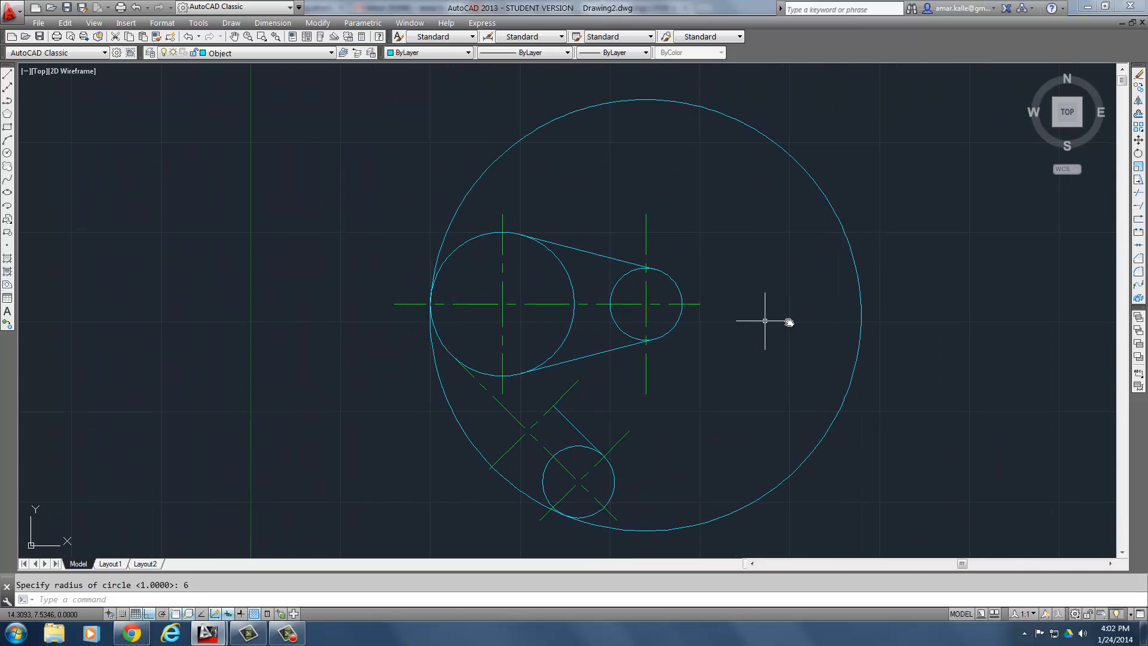
{"action": "type", "text": "c"}
{"action": "key", "text": "Return"}
{"action": "type", "text": "ttr"}
{"action": "key", "text": "Return"}
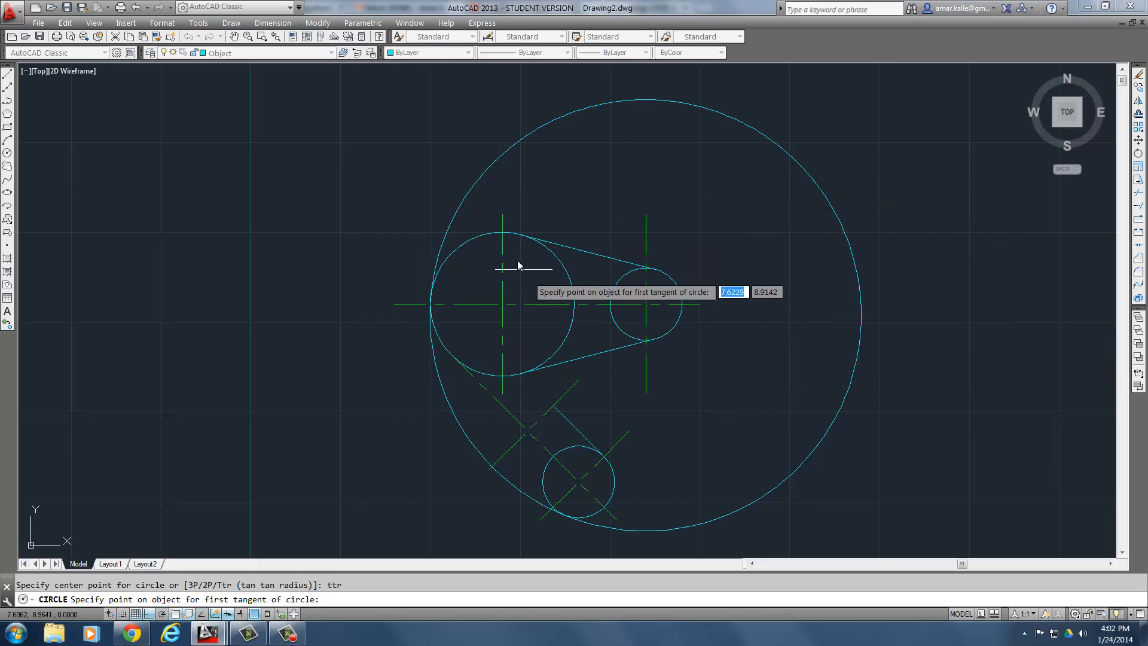
{"action": "left_click", "coordinate": [478, 243]}
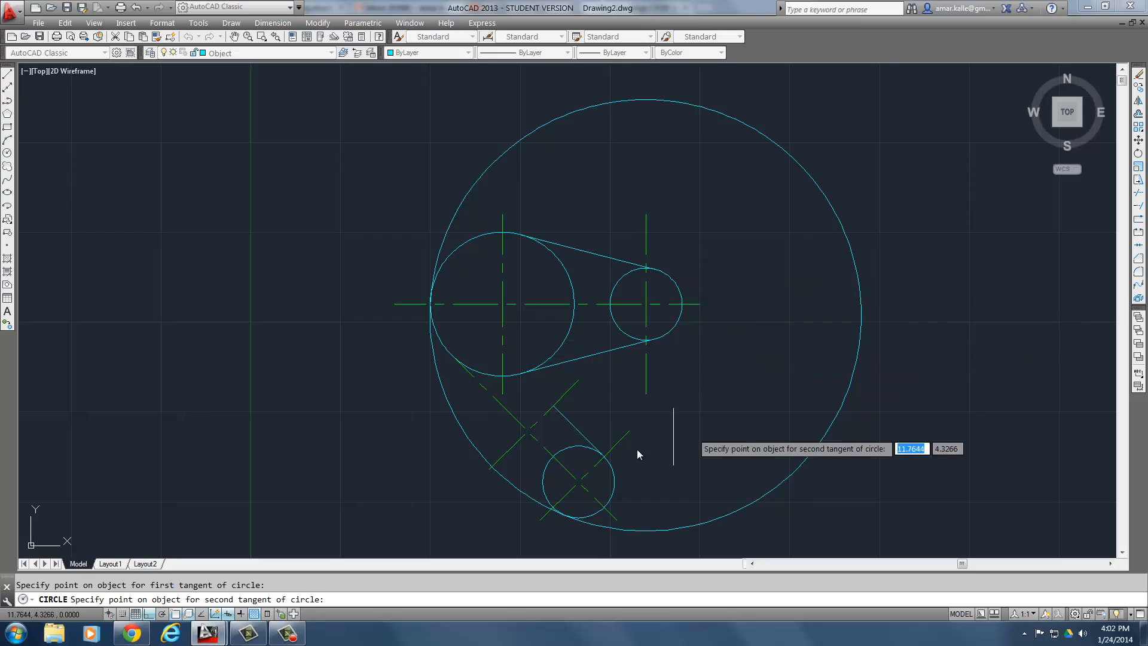
{"action": "left_click", "coordinate": [709, 519]}
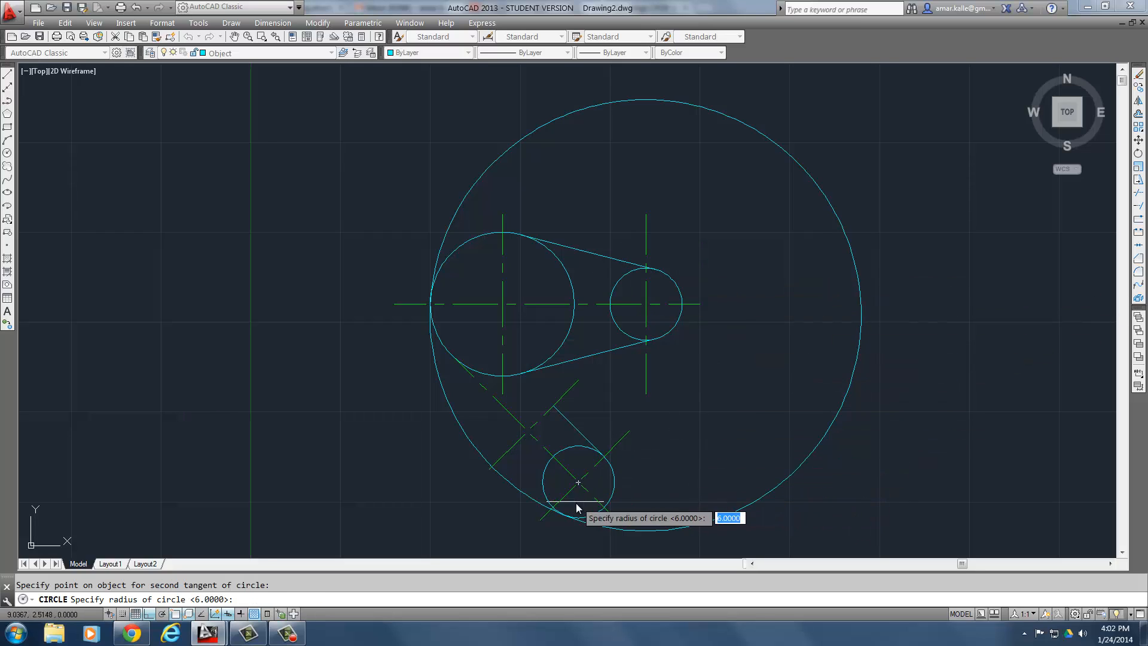
{"action": "key", "text": "Return"}
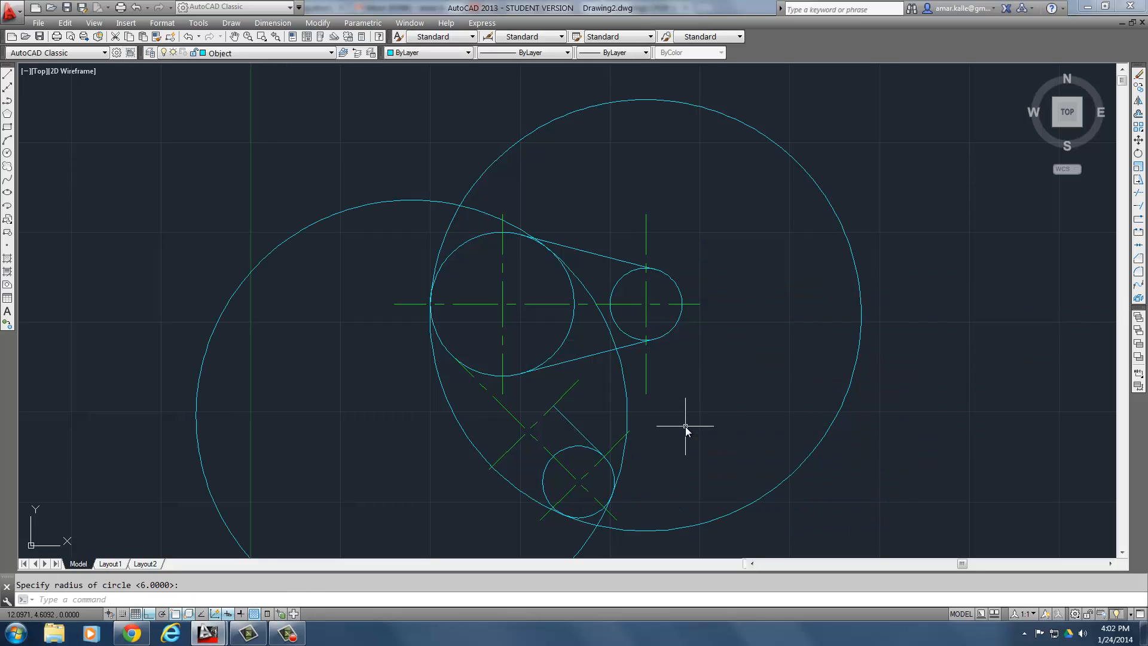
- Erase the second radius 6 circle, the one extending to the lower left of the part
{"action": "middle_click_drag", "start_coordinate": [685, 427], "coordinate": [699, 365]}
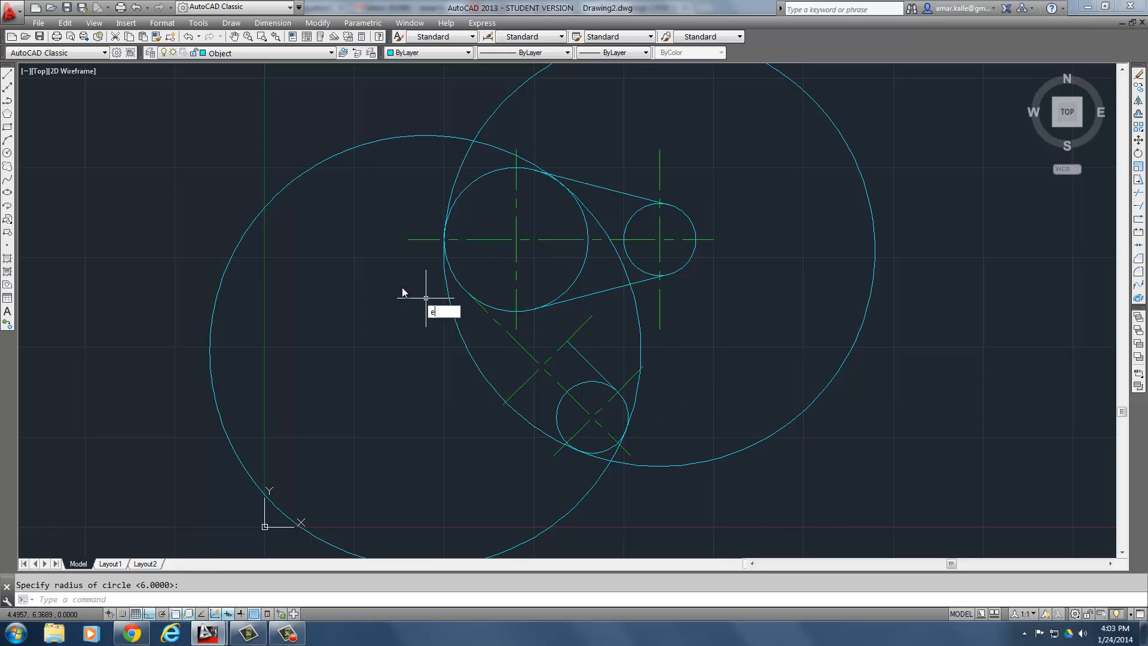
{"action": "key", "text": "Escape"}
{"action": "type", "text": "e"}
{"action": "key", "text": "Return"}
{"action": "left_click", "coordinate": [379, 146]}
{"action": "key", "text": "Return"}
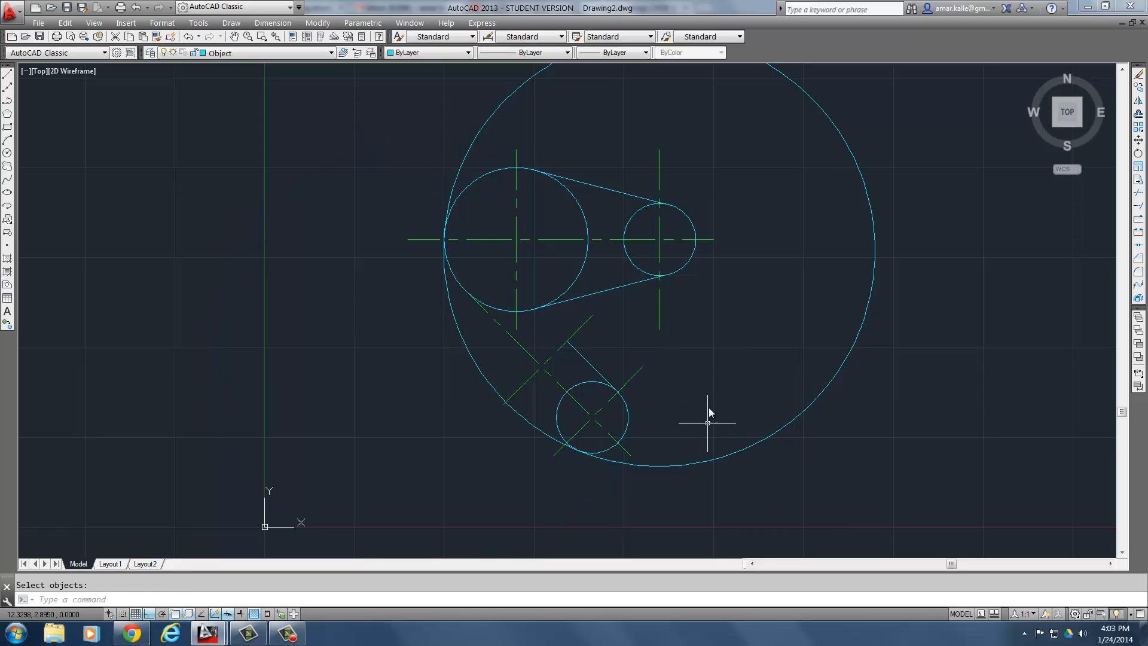
- Draw a tangent-tangent-radius circle of radius 1.25 touching the lower belt line and the short angled line above the lowest circle
{"action": "mouse_move", "coordinate": [716, 304]}
{"action": "middle_mouse_down"}
{"action": "mouse_move", "coordinate": [700, 371]}
{"action": "mouse_move", "coordinate": [640, 361]}
{"action": "middle_mouse_up"}
{"action": "mouse_move", "coordinate": [546, 416]}
{"action": "middle_mouse_down"}
{"action": "mouse_move", "coordinate": [569, 361]}
{"action": "mouse_move", "coordinate": [607, 320]}
{"action": "mouse_move", "coordinate": [626, 351]}
{"action": "middle_mouse_up"}
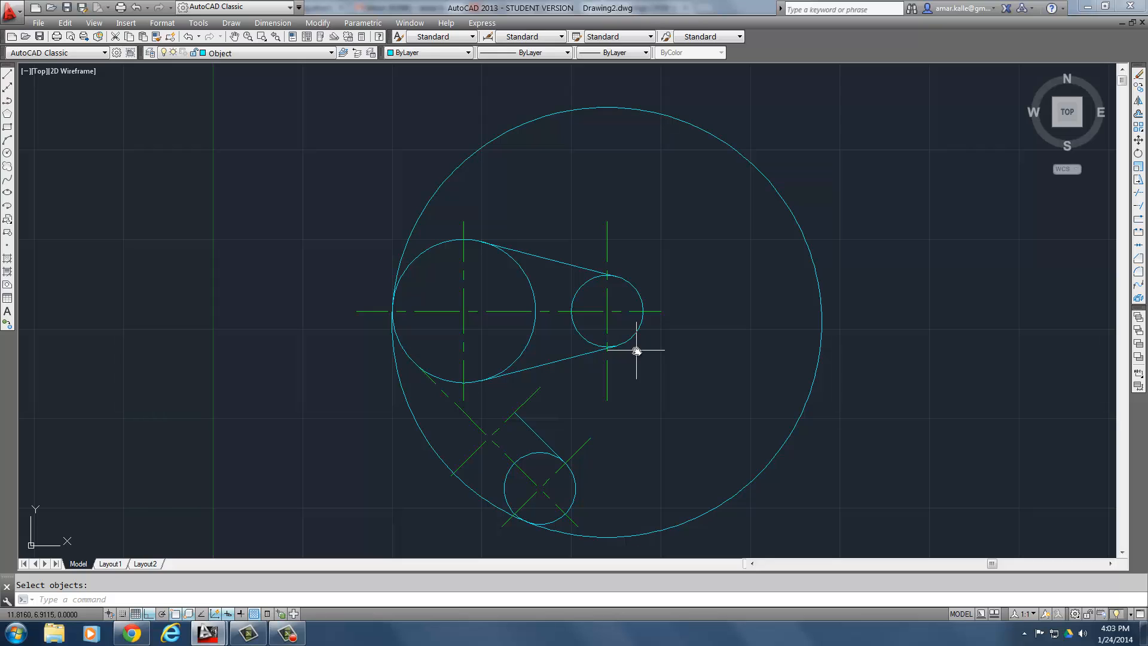
{"action": "scroll", "coordinate": [565, 413], "scroll_direction": "up", "scroll_amount": 2}
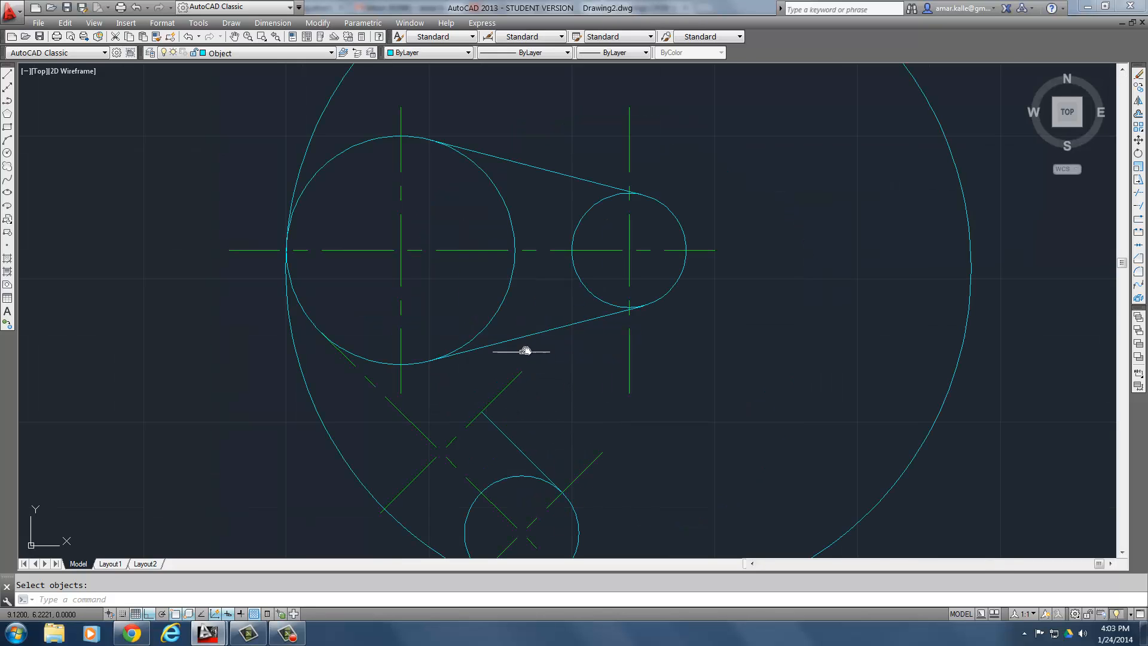
{"action": "type", "text": "c"}
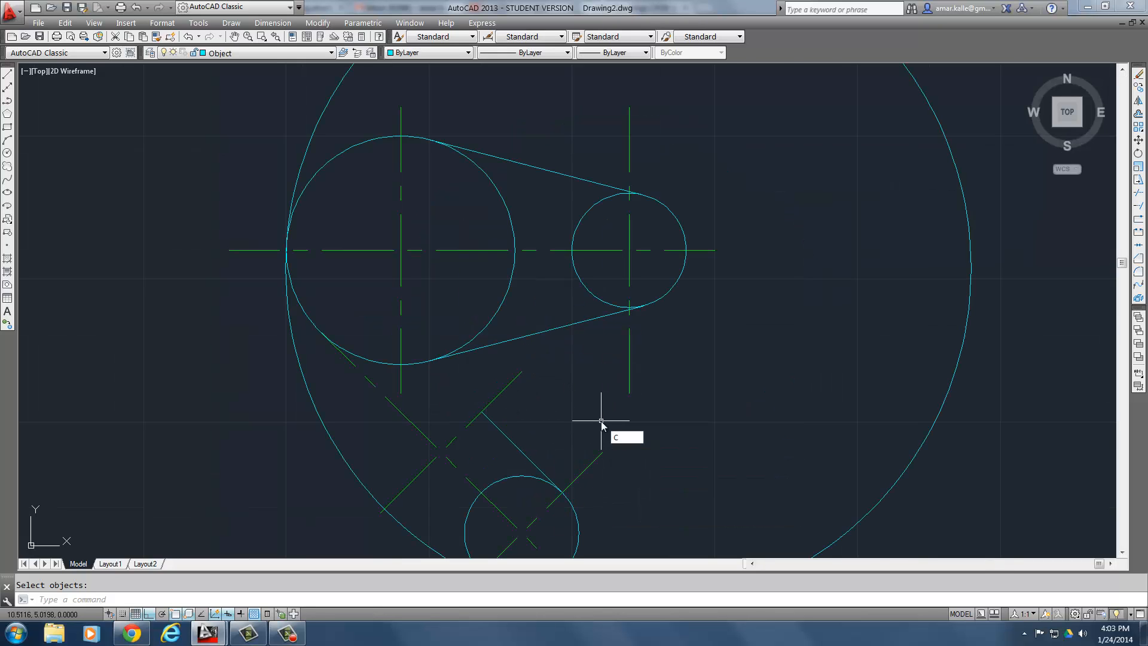
{"action": "key", "text": "Return"}
{"action": "type", "text": "ttr"}
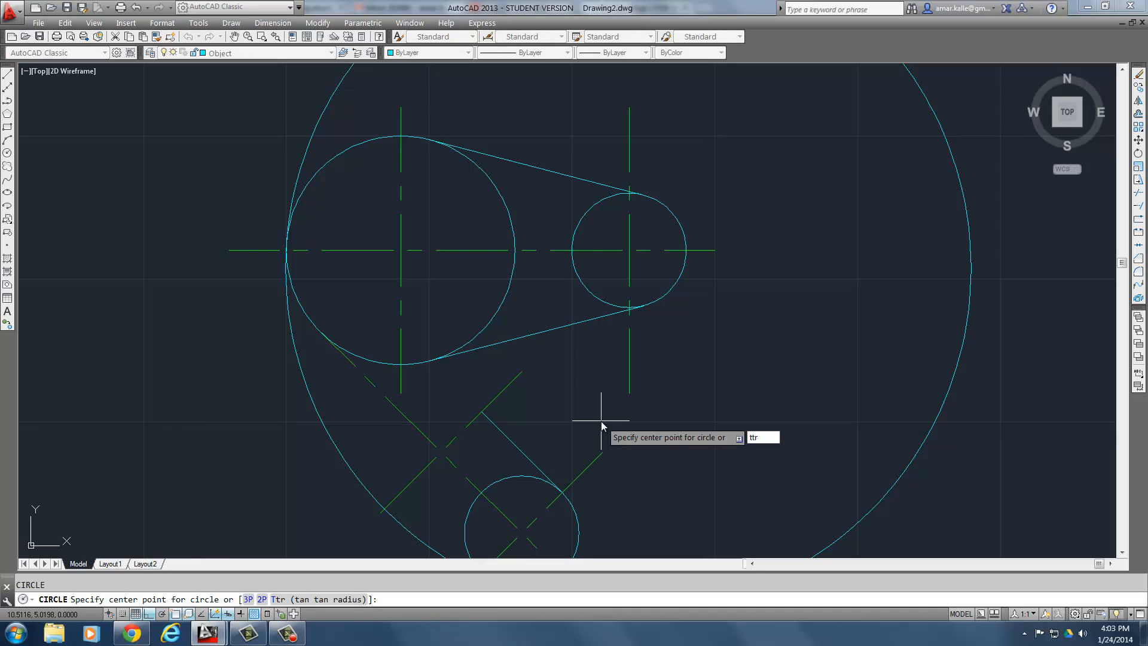
{"action": "key", "text": "Return"}
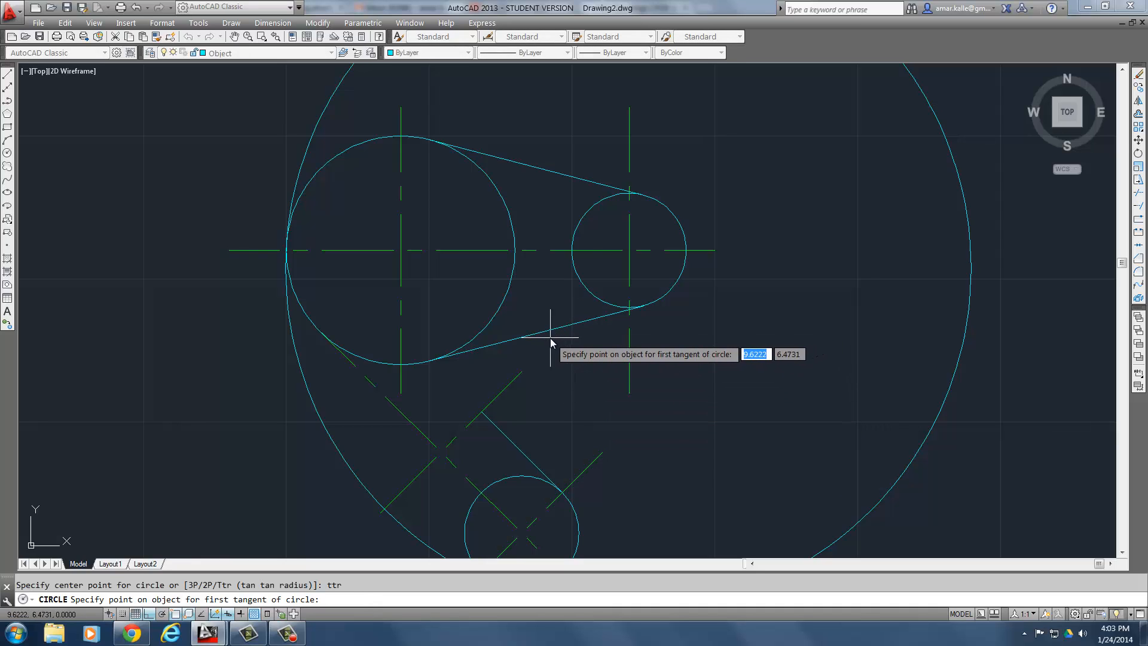
{"action": "left_click", "coordinate": [572, 325]}
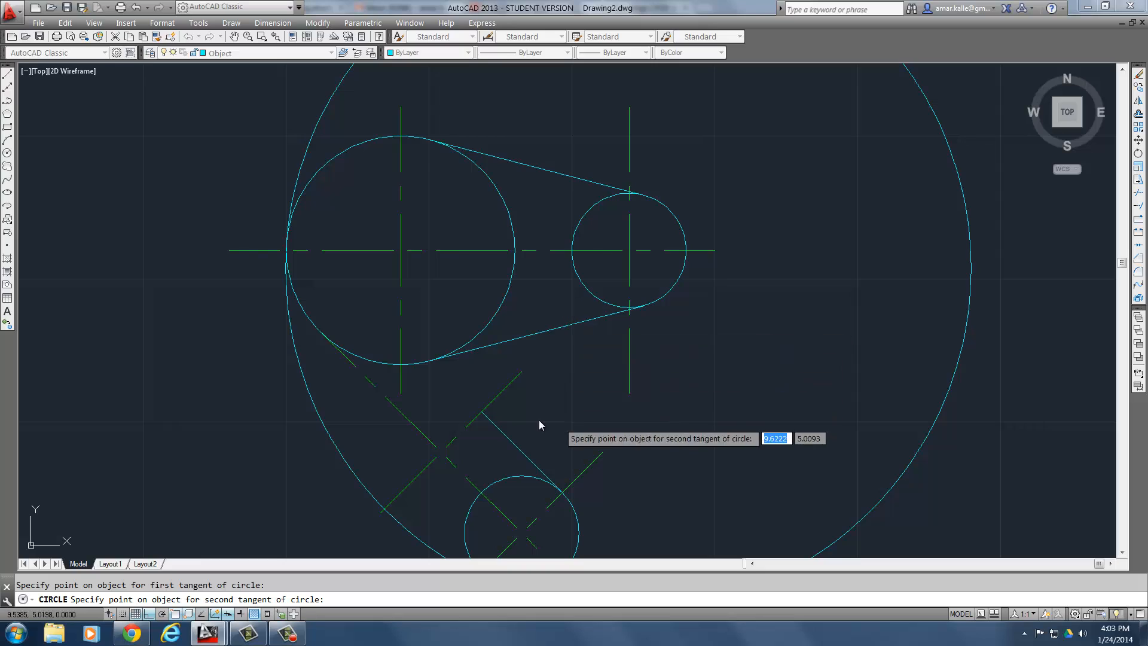
{"action": "left_click", "coordinate": [507, 440]}
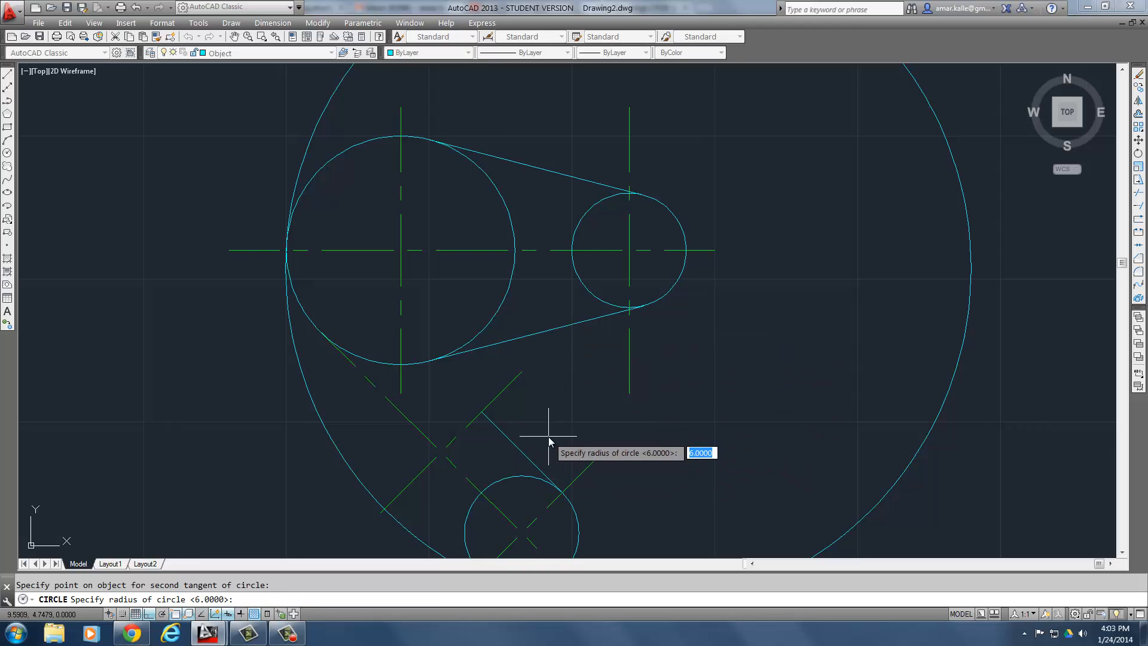
{"action": "type", "text": "1.25"}
{"action": "key", "text": "Return"}
{"action": "key", "text": "Escape"}
- Trim away the radius 6 circle's outer portion using the large circle and lowest small circle as cutting edges, keeping the lower-left arc
{"action": "middle_click_drag", "start_coordinate": [584, 373], "coordinate": [616, 360]}
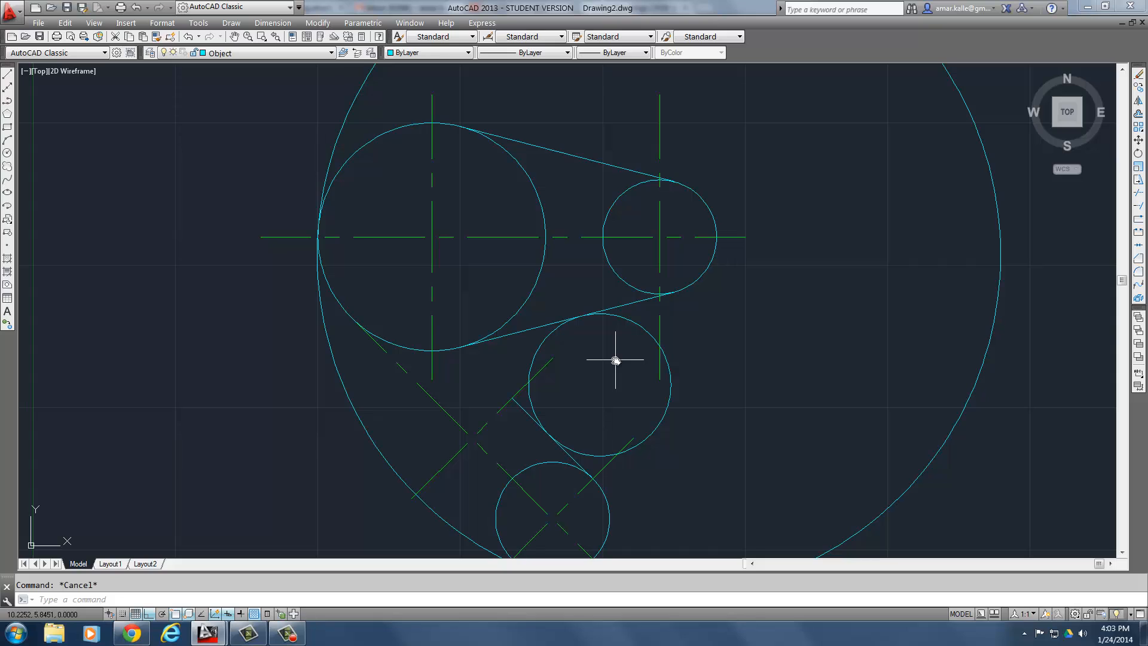
{"action": "scroll", "coordinate": [717, 361], "scroll_direction": "down", "scroll_amount": 2}
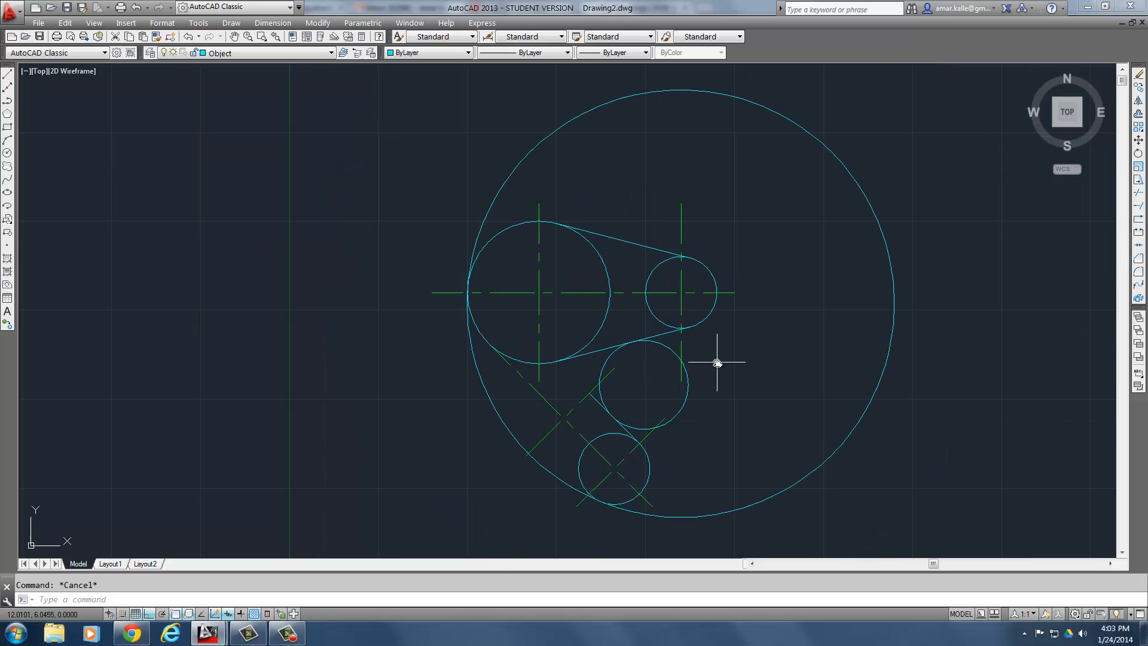
{"action": "type", "text": "tr"}
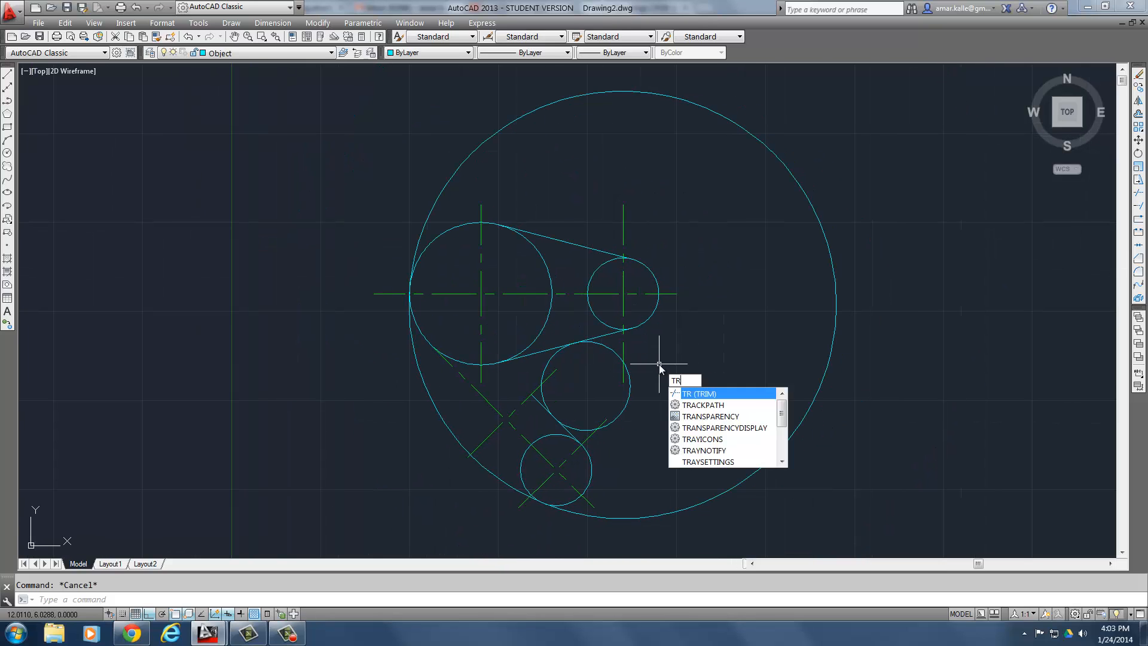
{"action": "key", "text": "Return"}
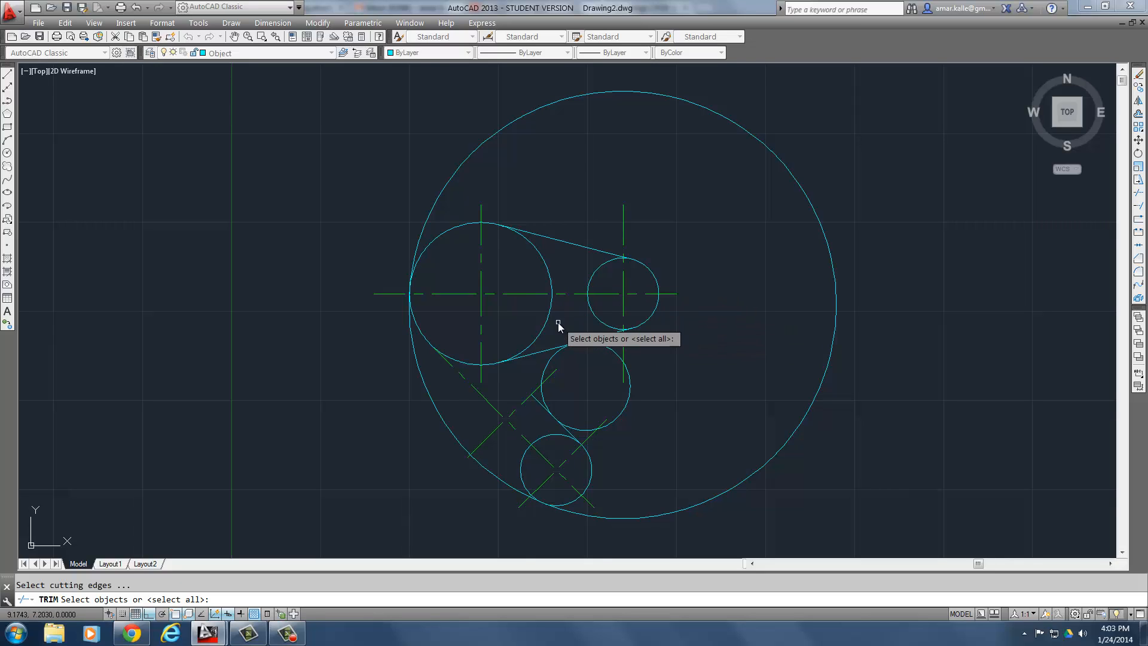
{"action": "scroll", "coordinate": [563, 285], "scroll_direction": "up", "scroll_amount": 2}
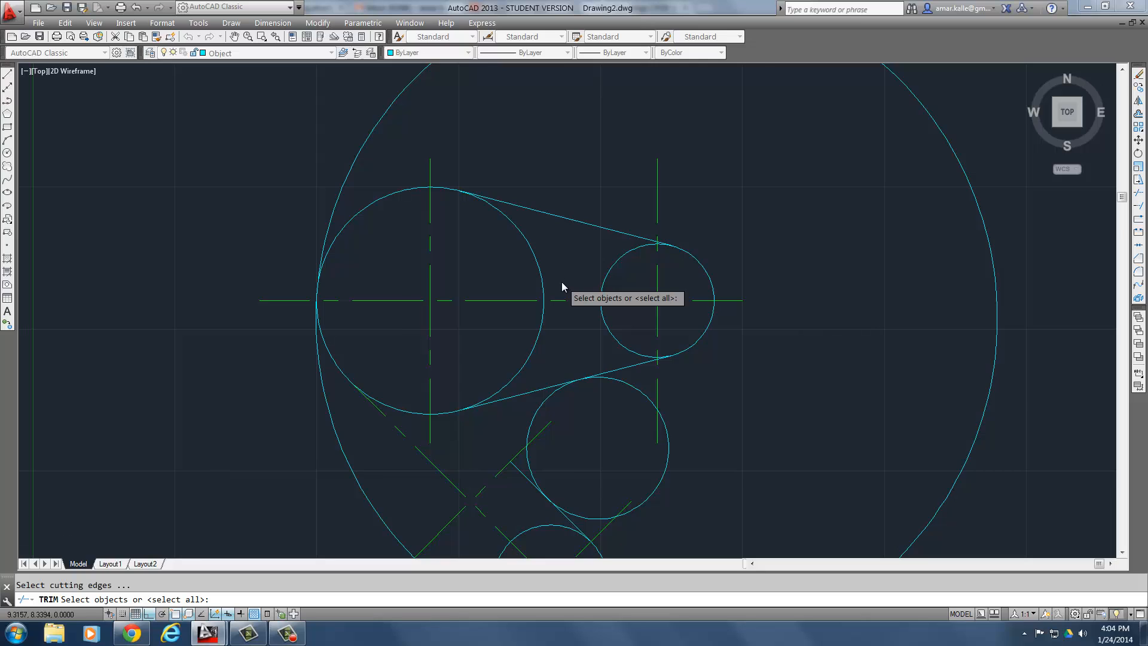
{"action": "scroll", "coordinate": [561, 285], "scroll_direction": "down", "scroll_amount": 2}
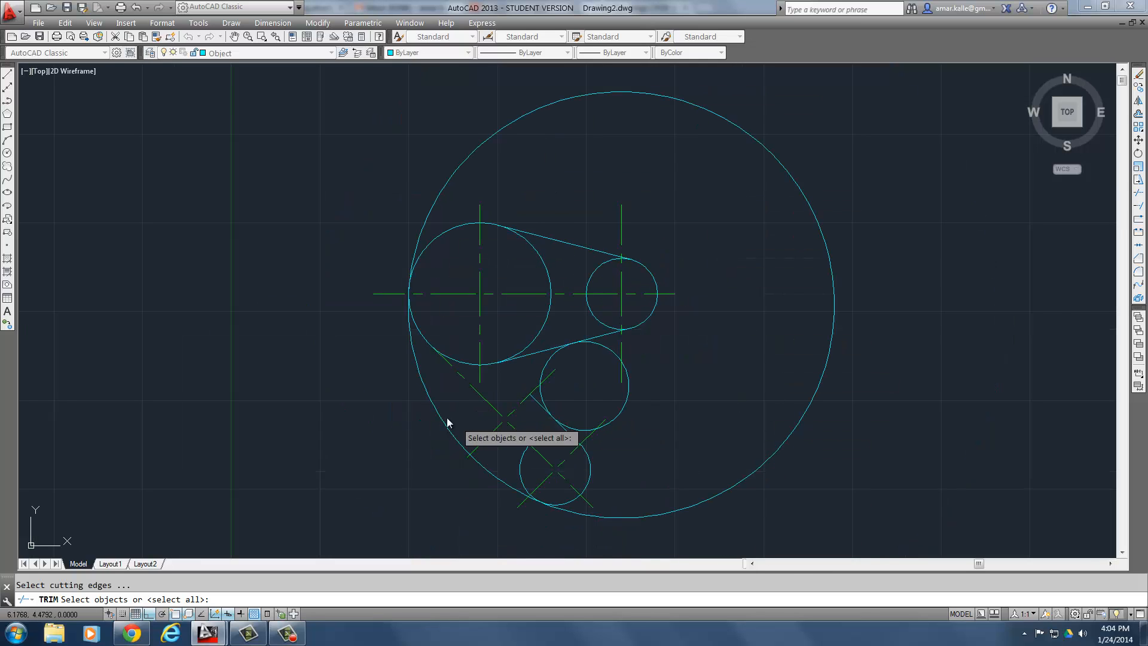
{"action": "scroll", "coordinate": [437, 409], "scroll_direction": "up", "scroll_amount": 2}
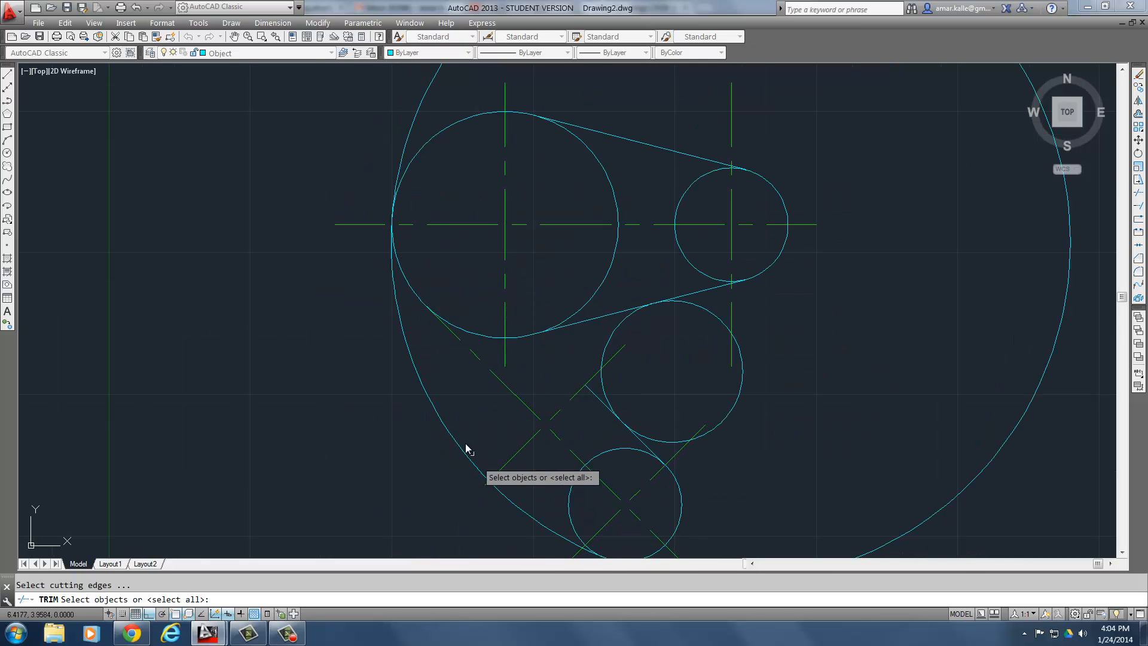
{"action": "scroll", "coordinate": [541, 469], "scroll_direction": "down", "scroll_amount": 2}
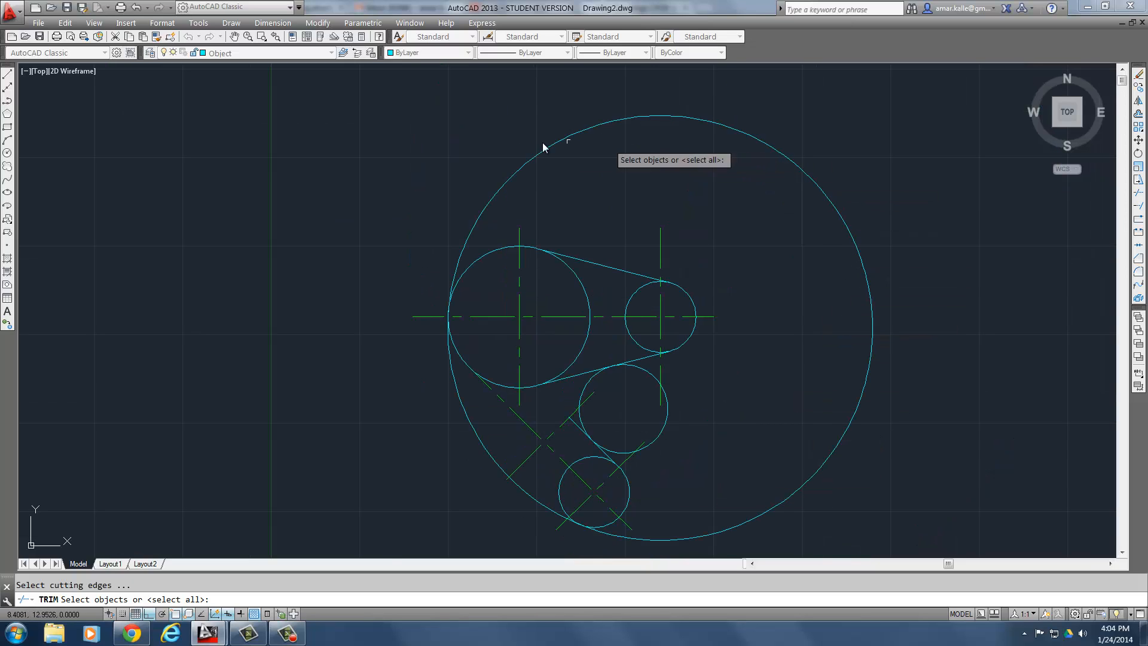
{"action": "left_click", "coordinate": [484, 258]}
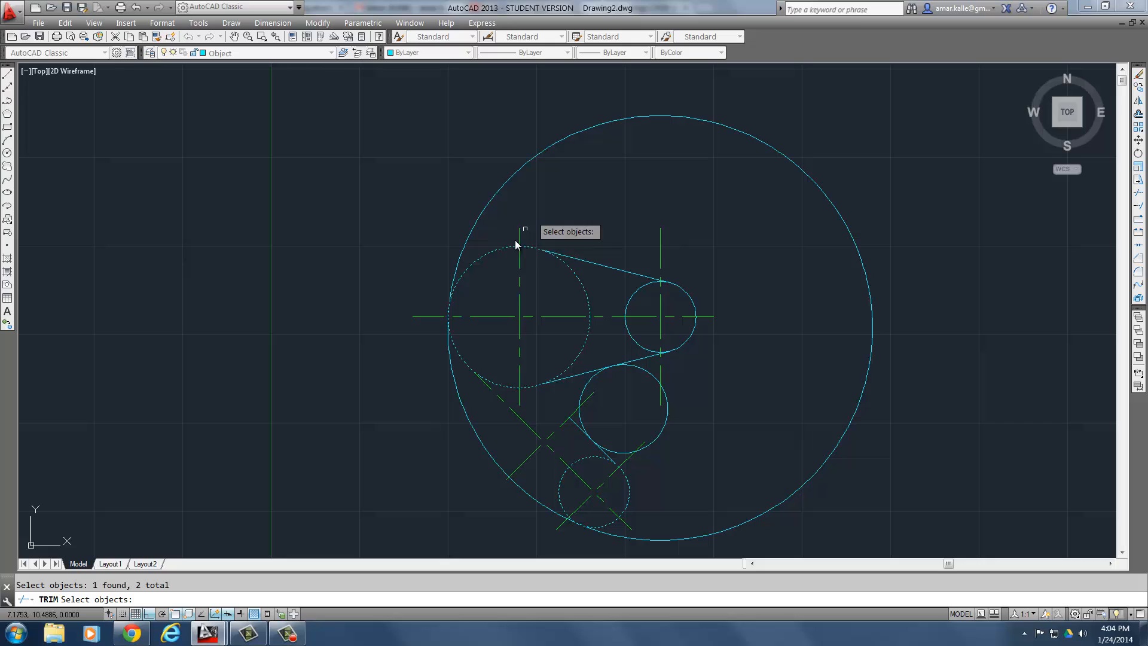
{"action": "left_click", "coordinate": [595, 525]}
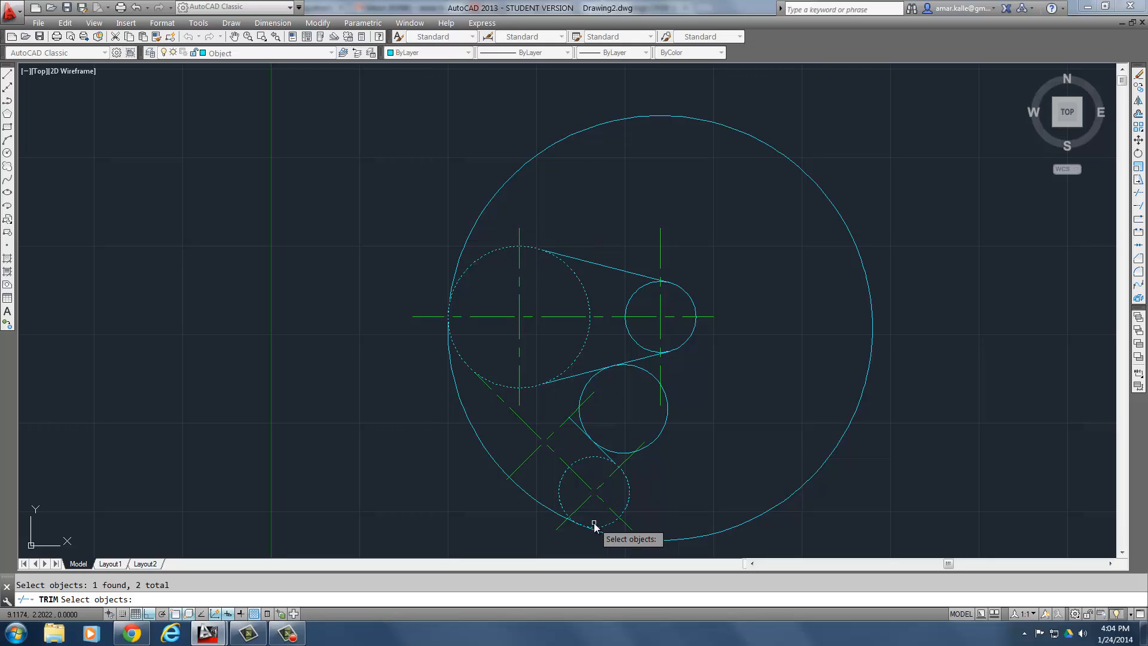
{"action": "key", "text": "Return"}
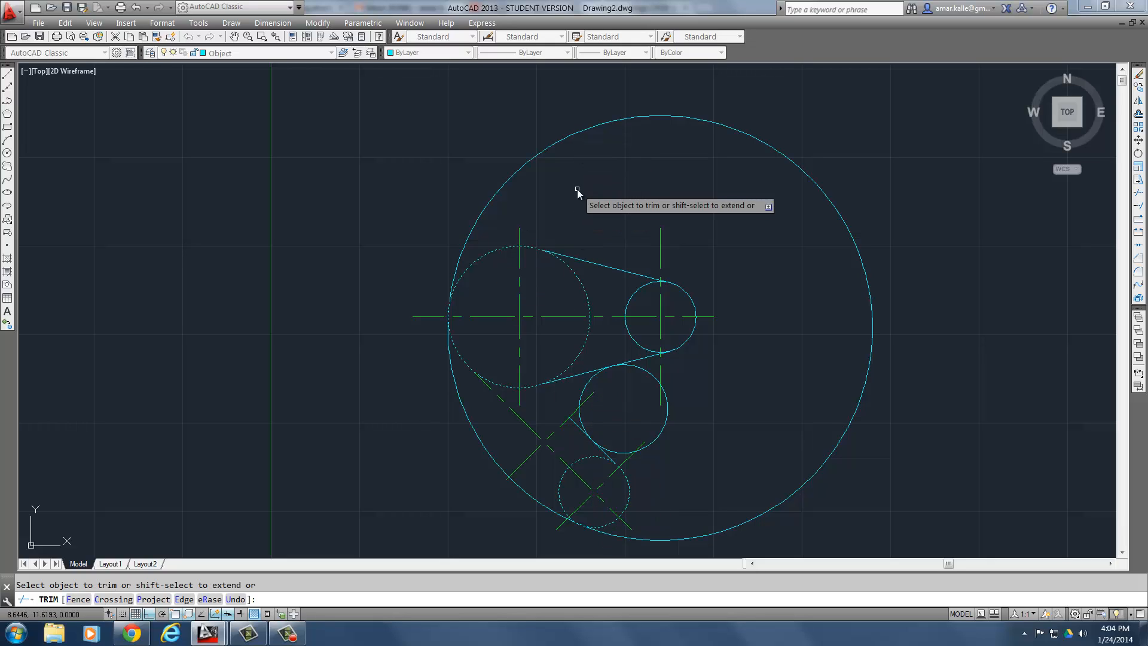
{"action": "left_click", "coordinate": [529, 162]}
{"action": "key", "text": "Return"}
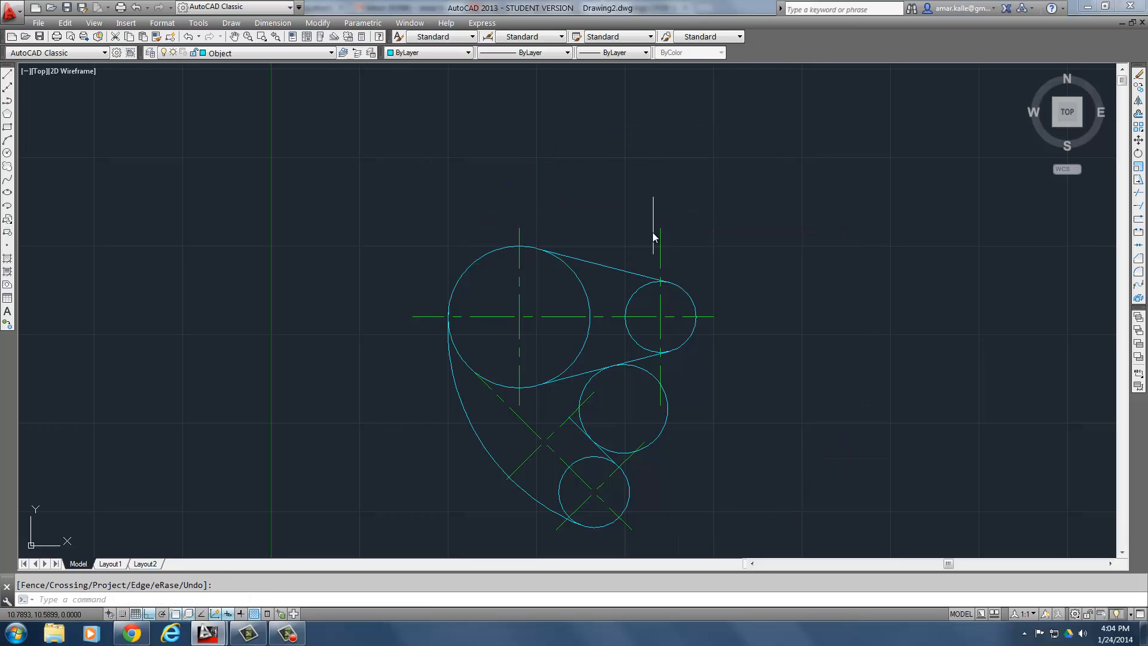
- Trim away the inner sides of the large circle and the right small circle, using both tangent belt lines as cutting edges
{"action": "scroll", "coordinate": [583, 357], "scroll_direction": "up", "scroll_amount": 2}
{"action": "middle_click_drag", "start_coordinate": [587, 354], "coordinate": [603, 263]}
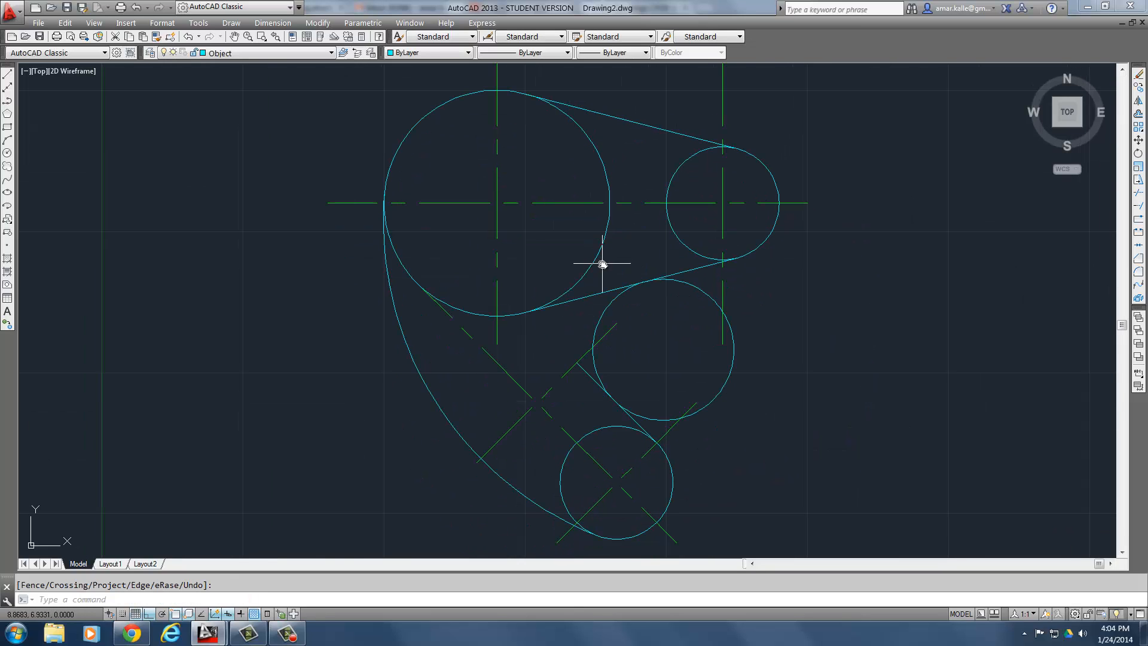
{"action": "key", "text": "Return"}
{"action": "left_click", "coordinate": [640, 122]}
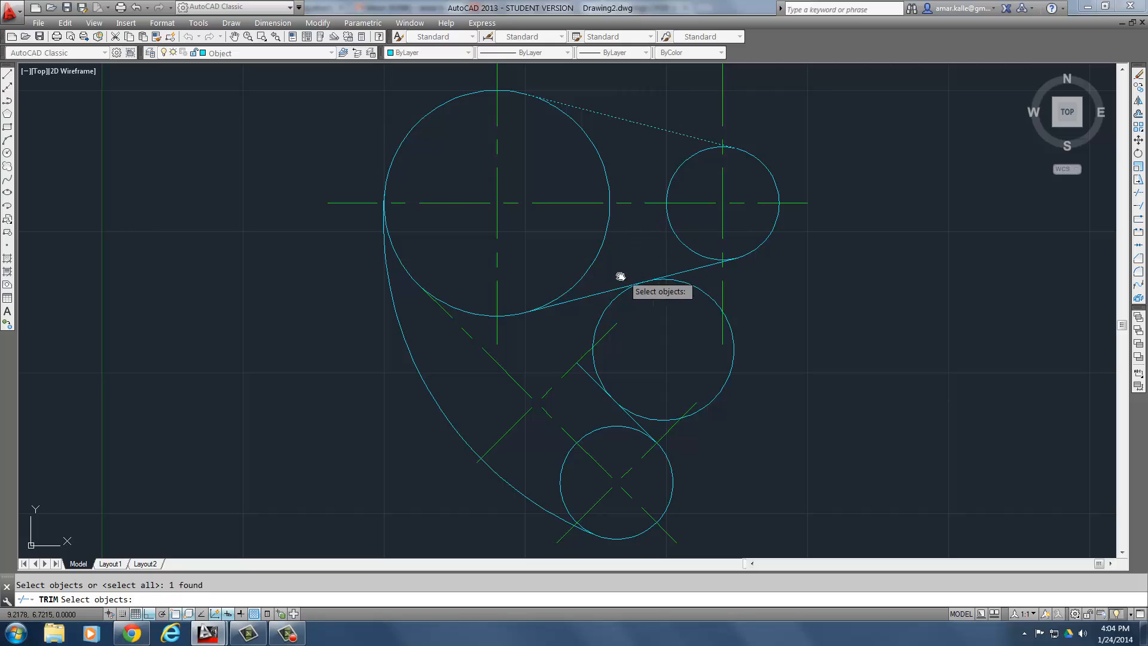
{"action": "left_click", "coordinate": [612, 290]}
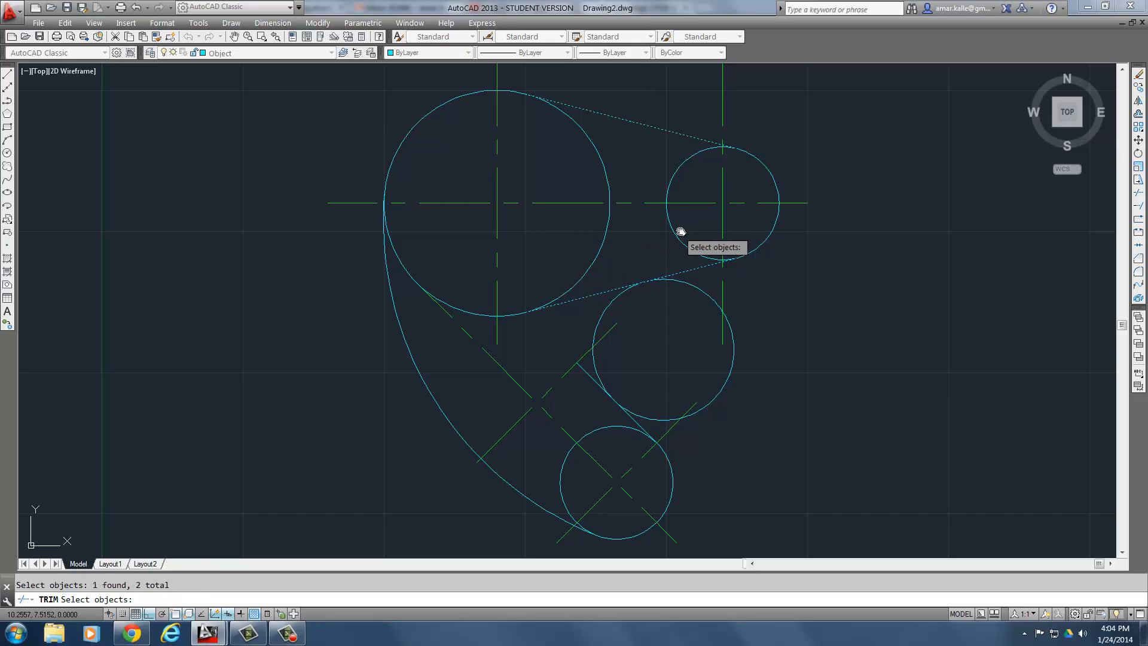
{"action": "key", "text": "Return"}
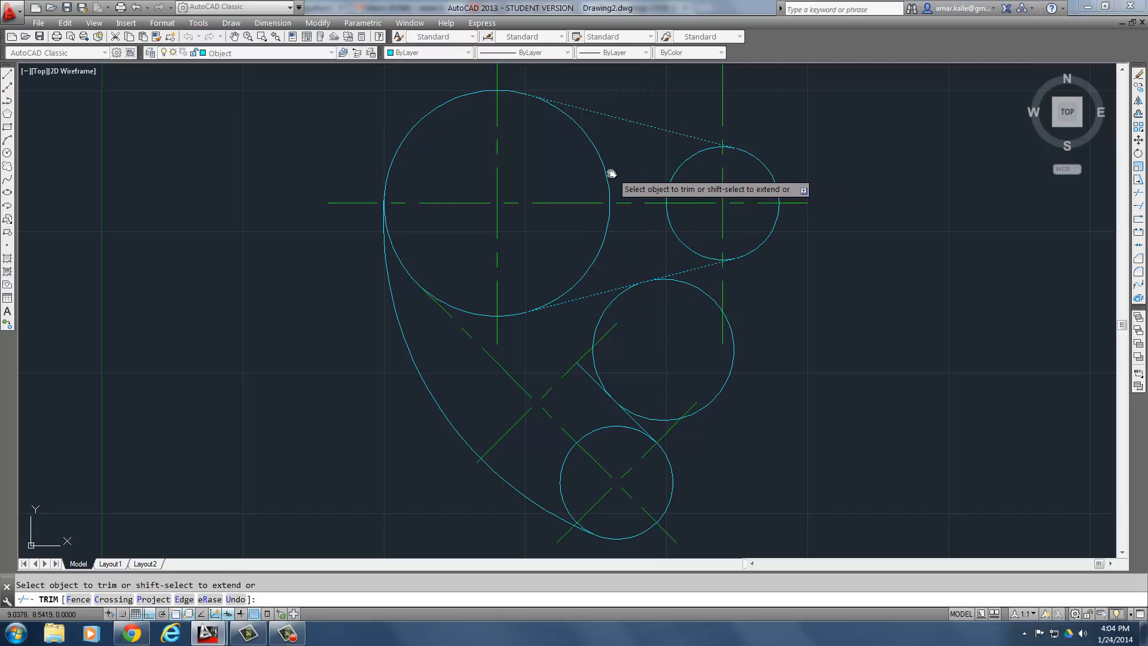
{"action": "left_click", "coordinate": [671, 180]}
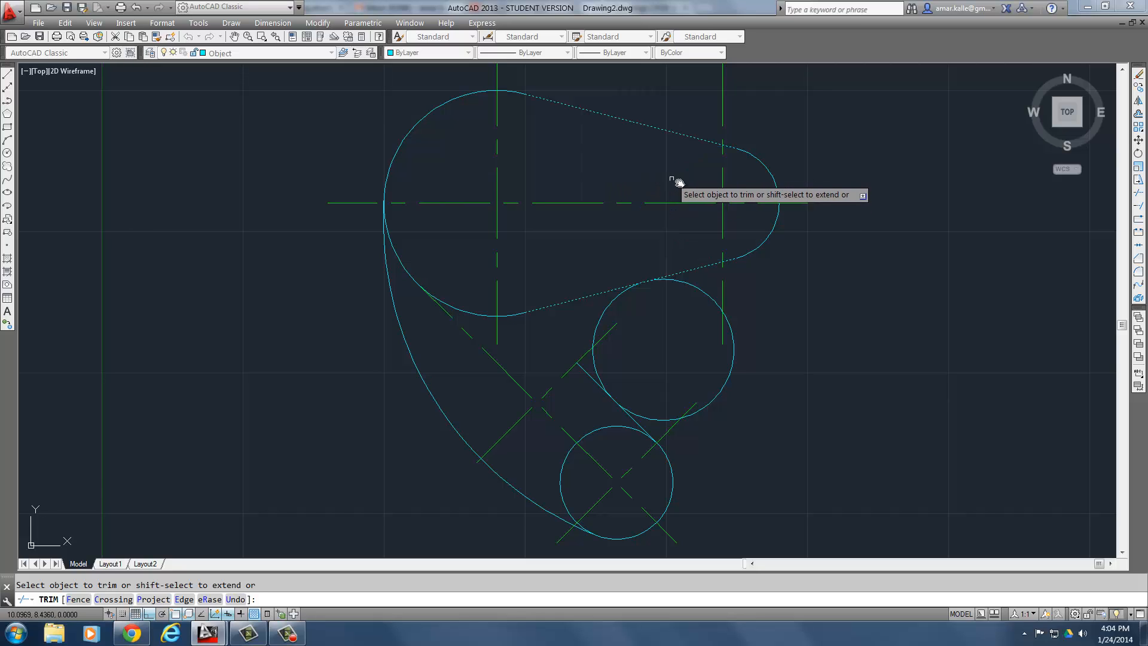
{"action": "key", "text": "Return"}
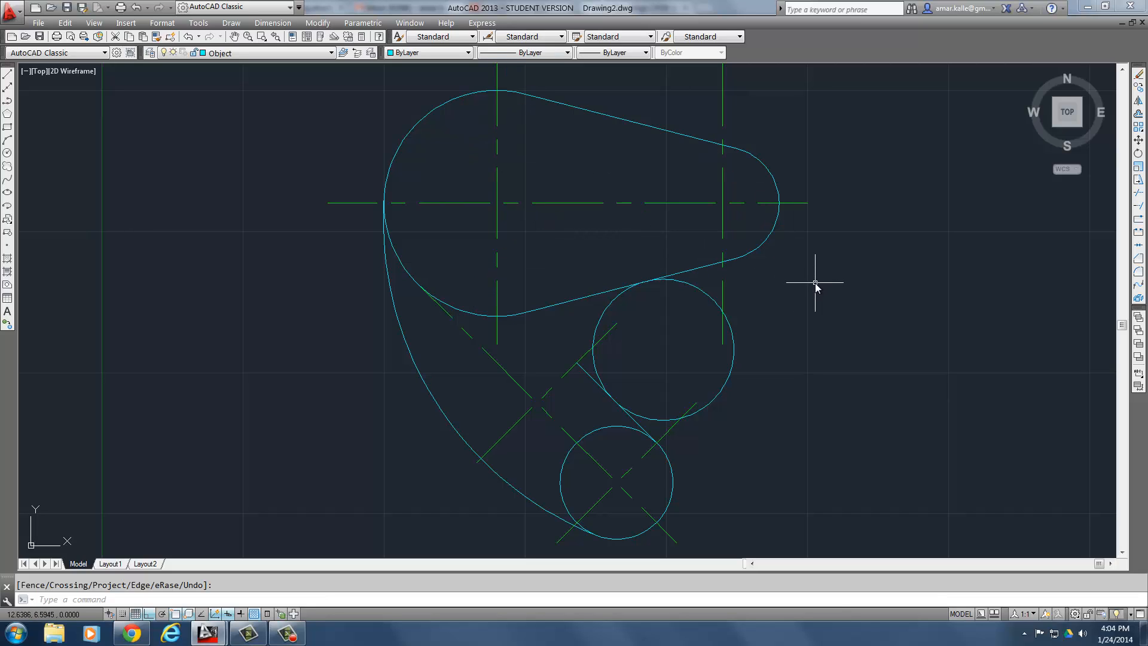
- Trim away the outer portion of the radius 1.25 circle, using the lower belt line and the short angled line as cutting edges
{"action": "key", "text": "Return"}
{"action": "left_click", "coordinate": [695, 271]}
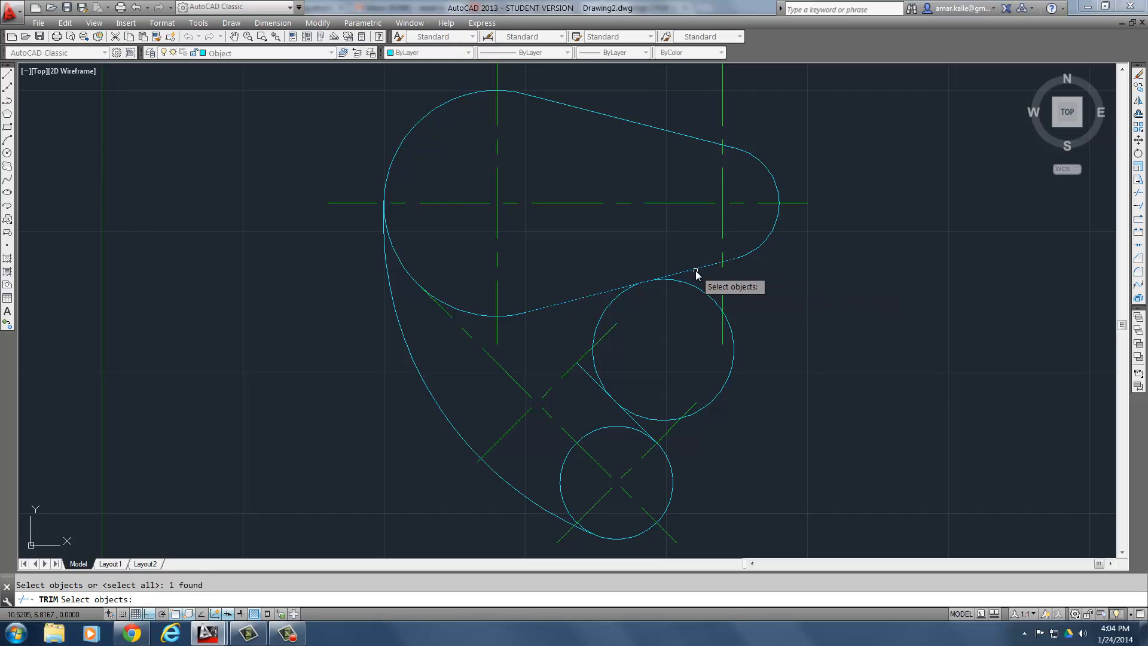
{"action": "left_click", "coordinate": [590, 378]}
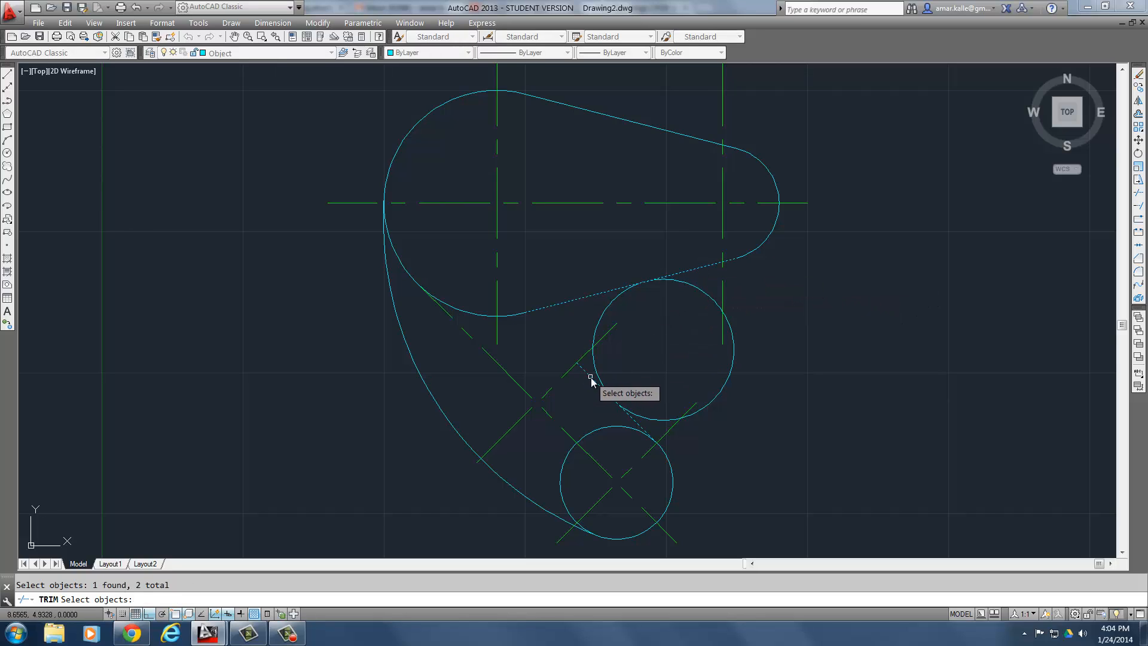
{"action": "key", "text": "Return"}
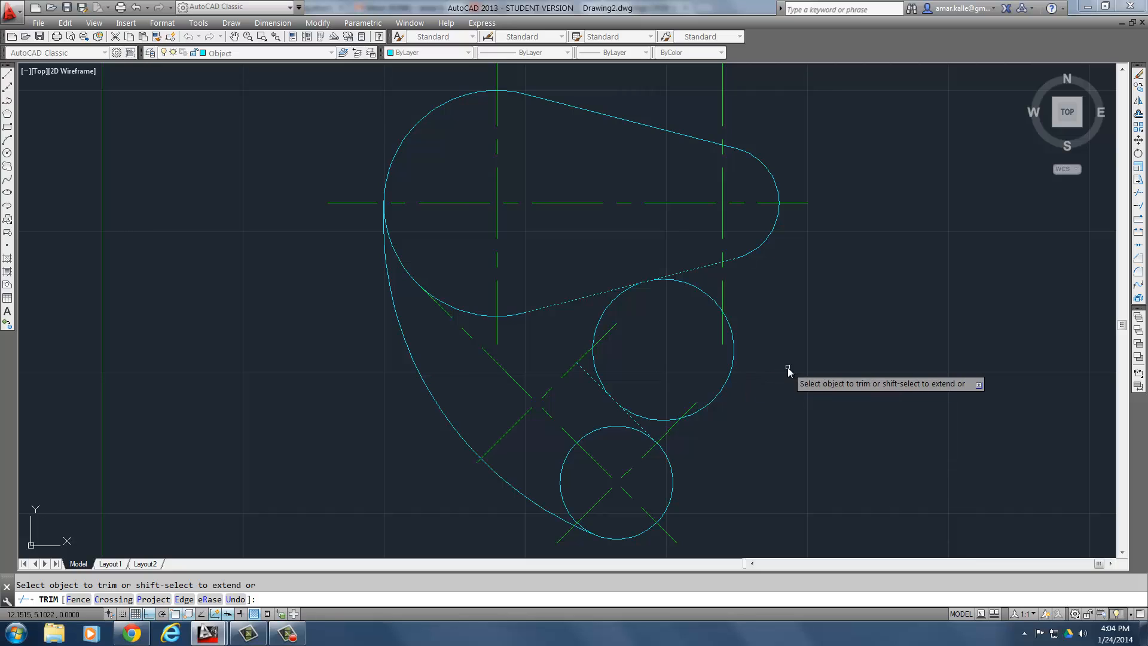
{"action": "left_click", "coordinate": [732, 363]}
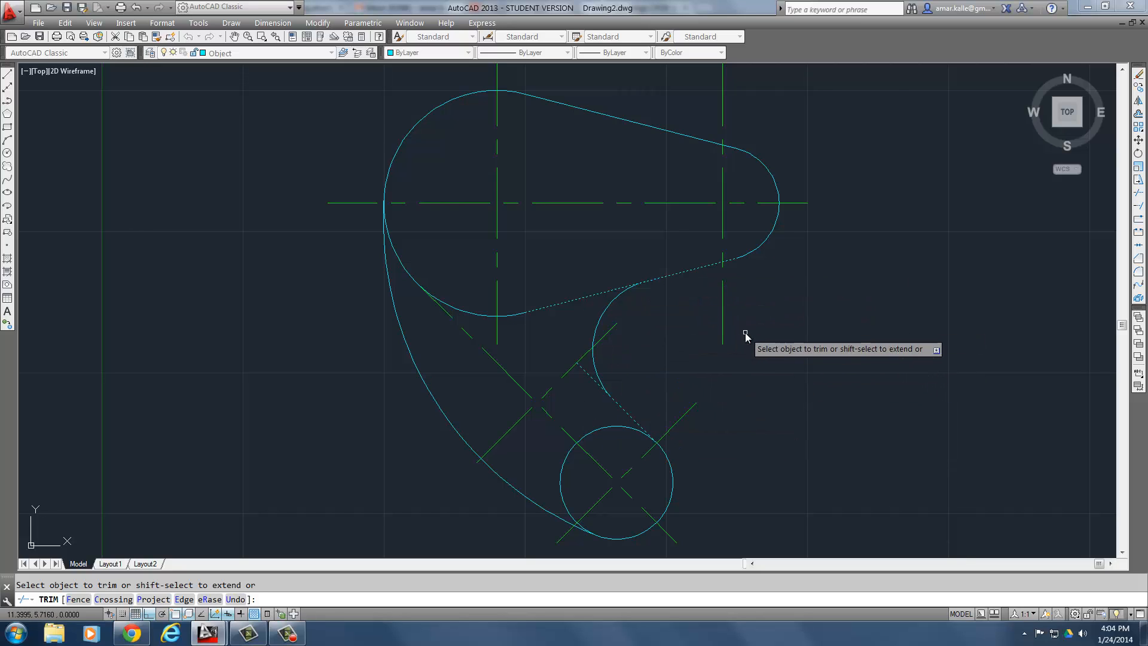
{"action": "key", "text": "Return"}
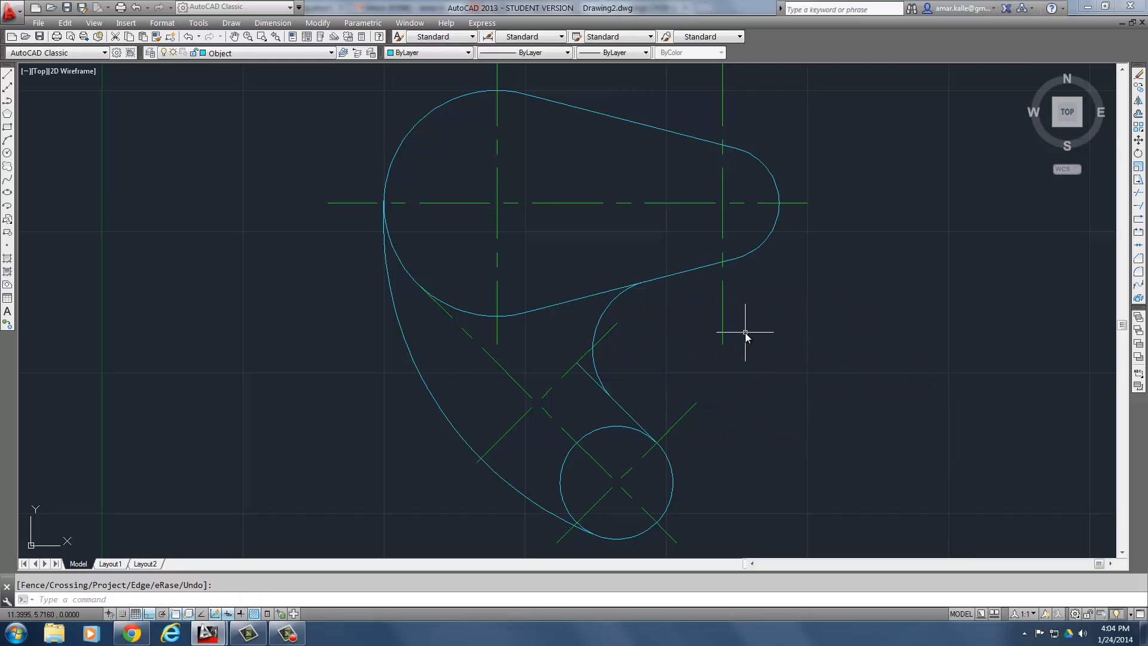
- Trim the excess ends of the lower belt line and short angled line, and the large circle's lower arc inside the radius 6 arc
{"action": "left_click", "coordinate": [586, 299]}
{"action": "key", "text": "Return"}
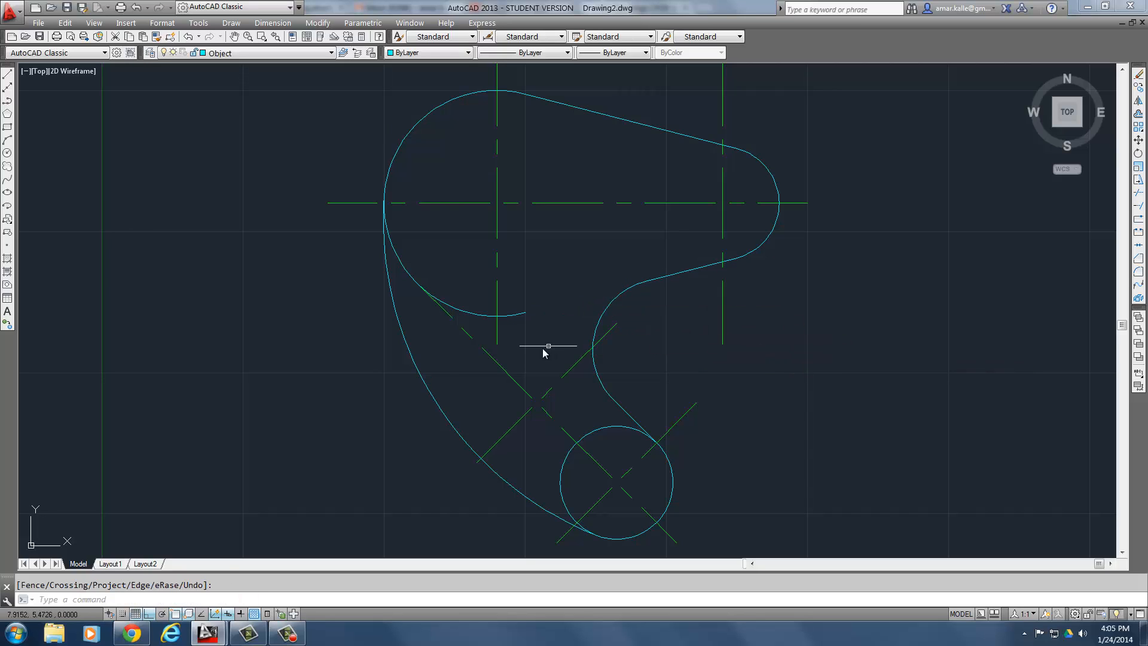
{"action": "key", "text": "Return"}
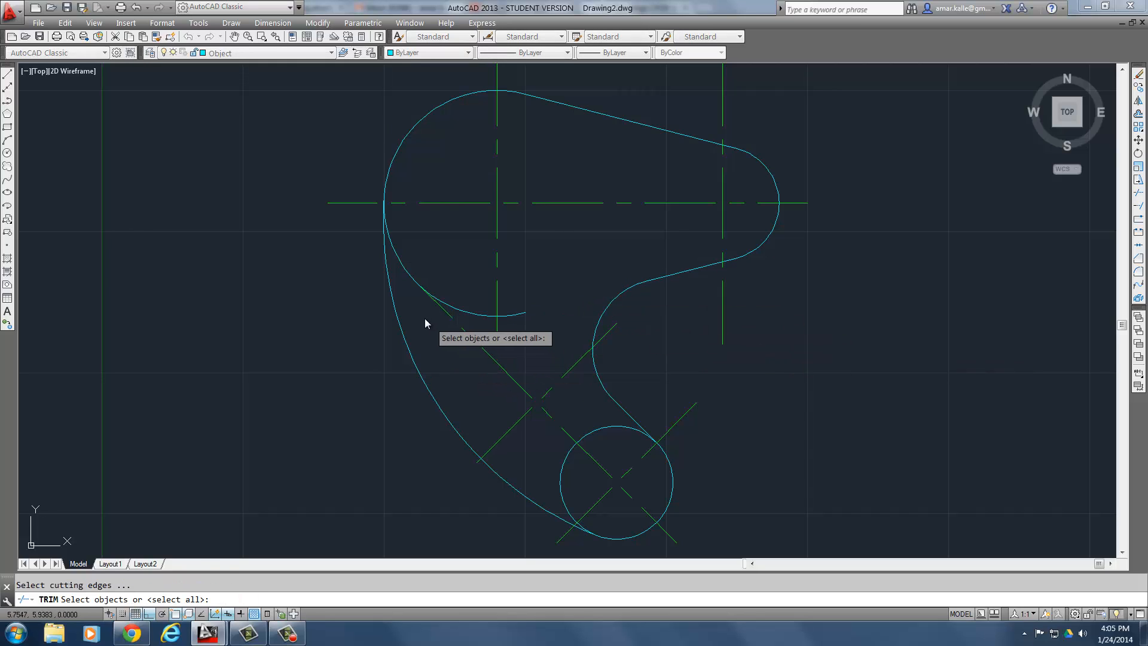
{"action": "left_click", "coordinate": [393, 309]}
{"action": "key", "text": "Return"}
{"action": "left_click", "coordinate": [455, 307]}
{"action": "key", "text": "Return"}
- Trim away the inner portion of the lowest small circle, using the short angled line and the radius 6 arc as cutting edges
{"action": "middle_click_drag", "start_coordinate": [642, 394], "coordinate": [648, 317]}
{"action": "key", "text": "Return"}
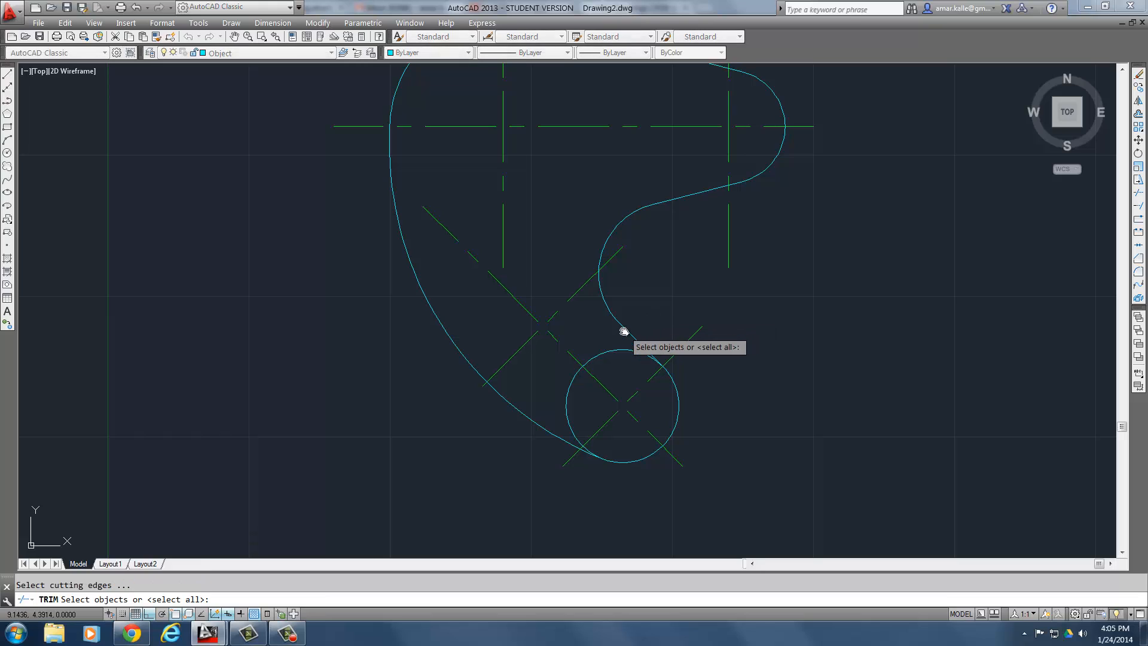
{"action": "left_click", "coordinate": [622, 328]}
{"action": "left_click", "coordinate": [540, 430]}
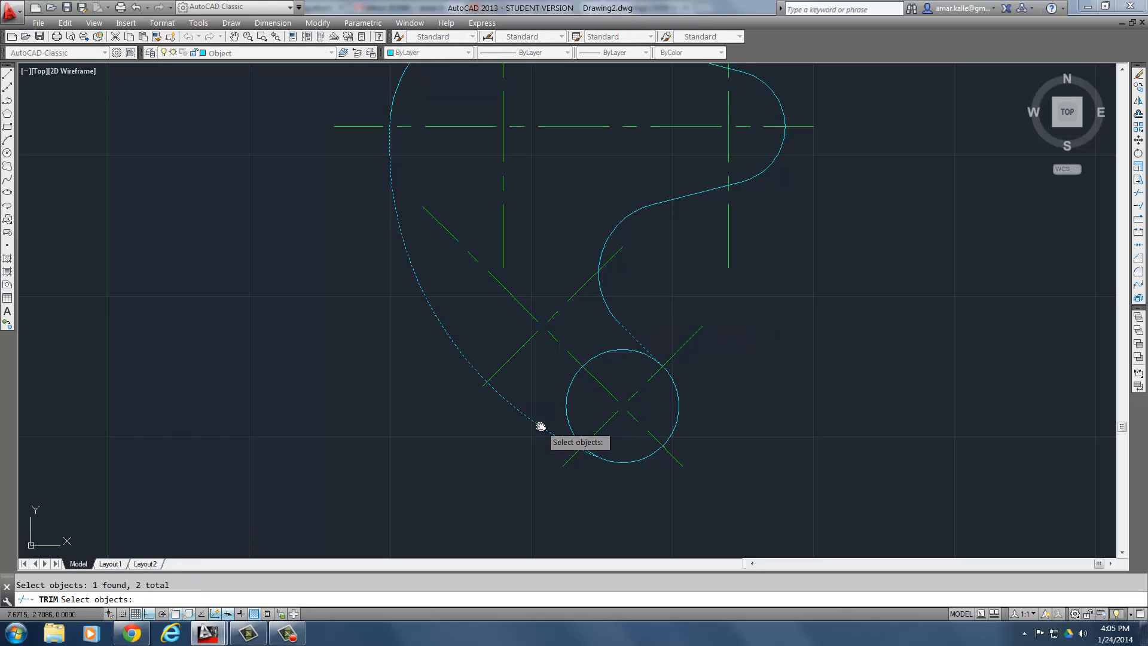
{"action": "key", "text": "Return"}
{"action": "left_click", "coordinate": [573, 386]}
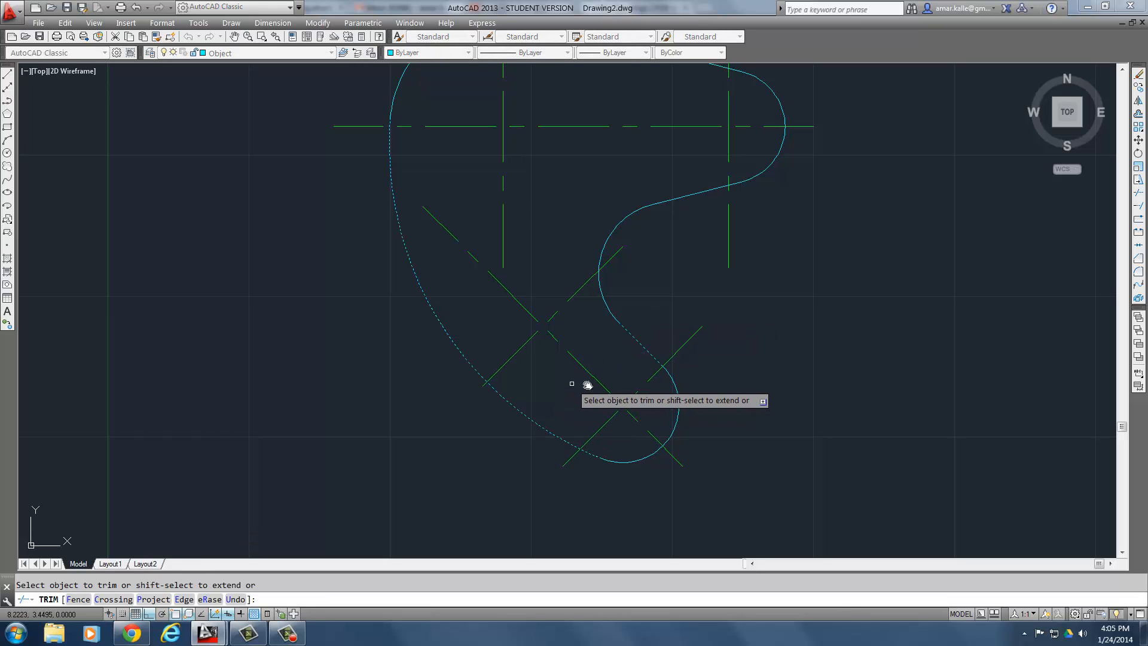
{"action": "key", "text": "Return"}
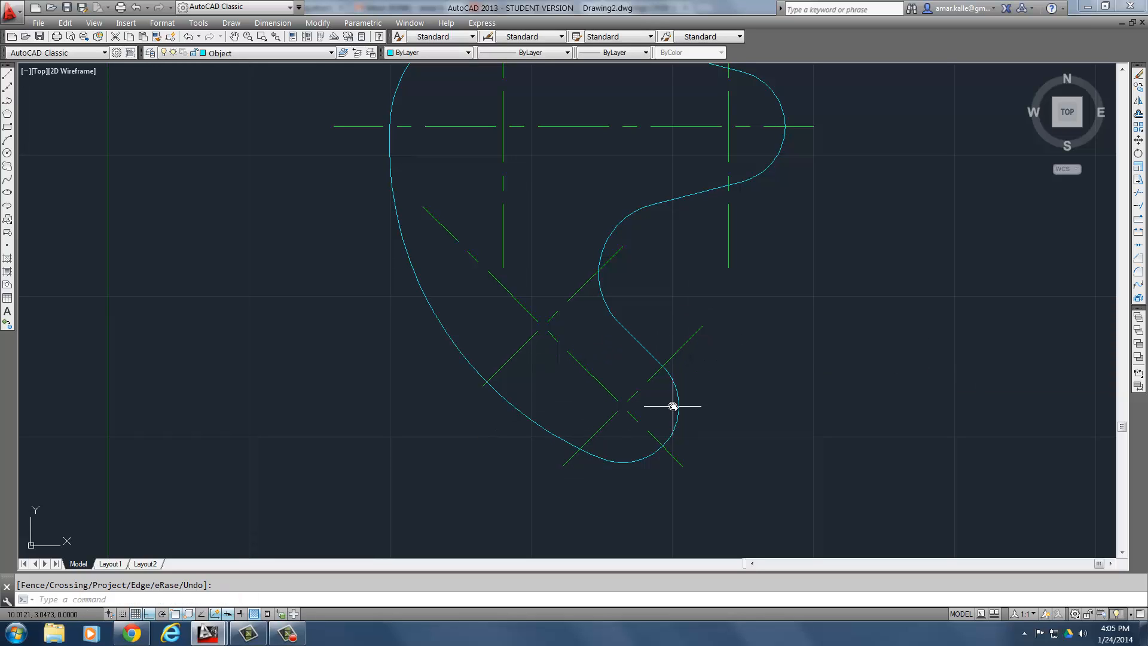
- Switch to the browser to read Step 17 on completing the design with circles, and return to the AutoCAD drawing
{"action": "scroll", "coordinate": [766, 386], "scroll_direction": "down", "scroll_amount": 2}
{"action": "key", "text": "alt+Tab"}
{"action": "scroll", "coordinate": [858, 408], "scroll_direction": "up", "scroll_amount": 15}
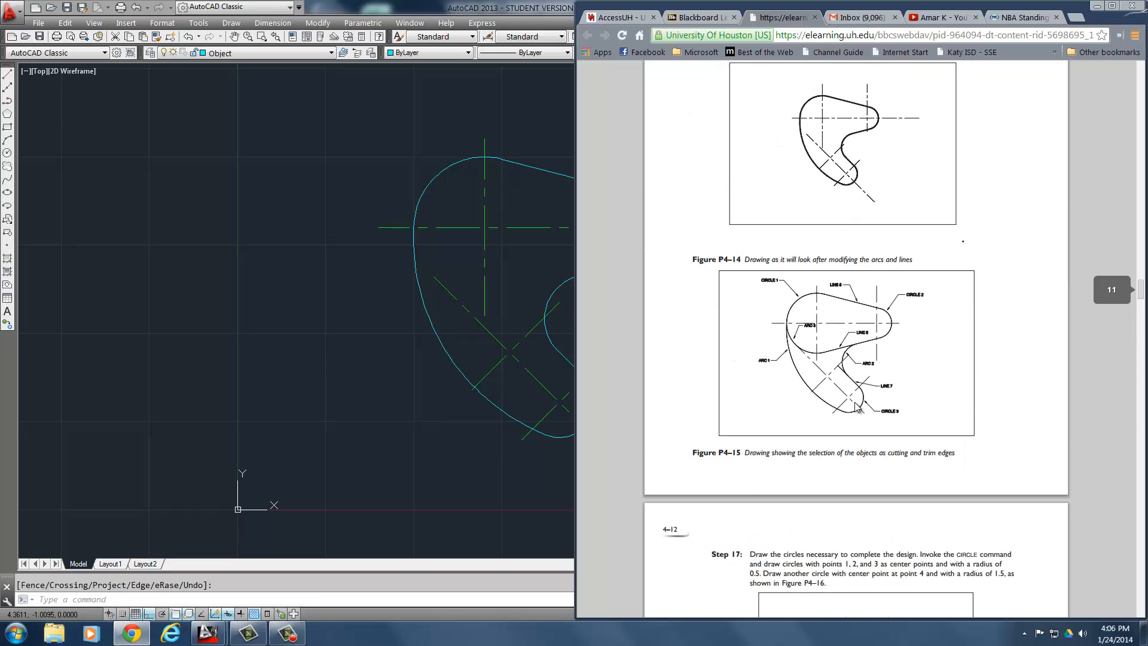
{"action": "scroll", "coordinate": [858, 408], "scroll_direction": "down", "scroll_amount": 2}
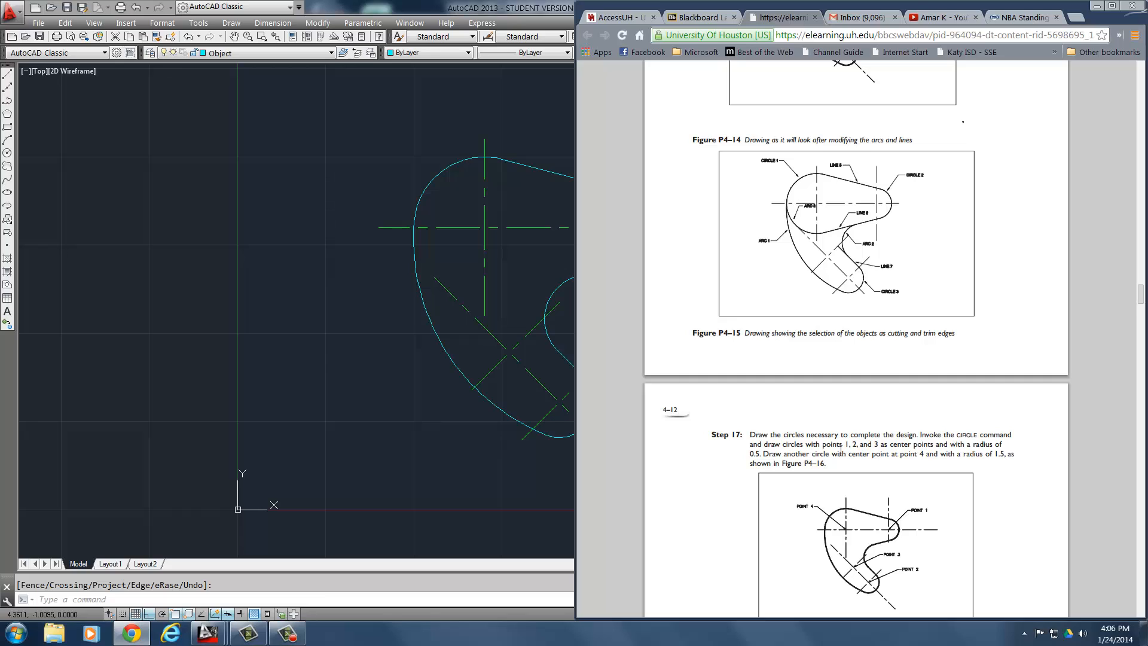
{"action": "left_click", "coordinate": [405, 410]}
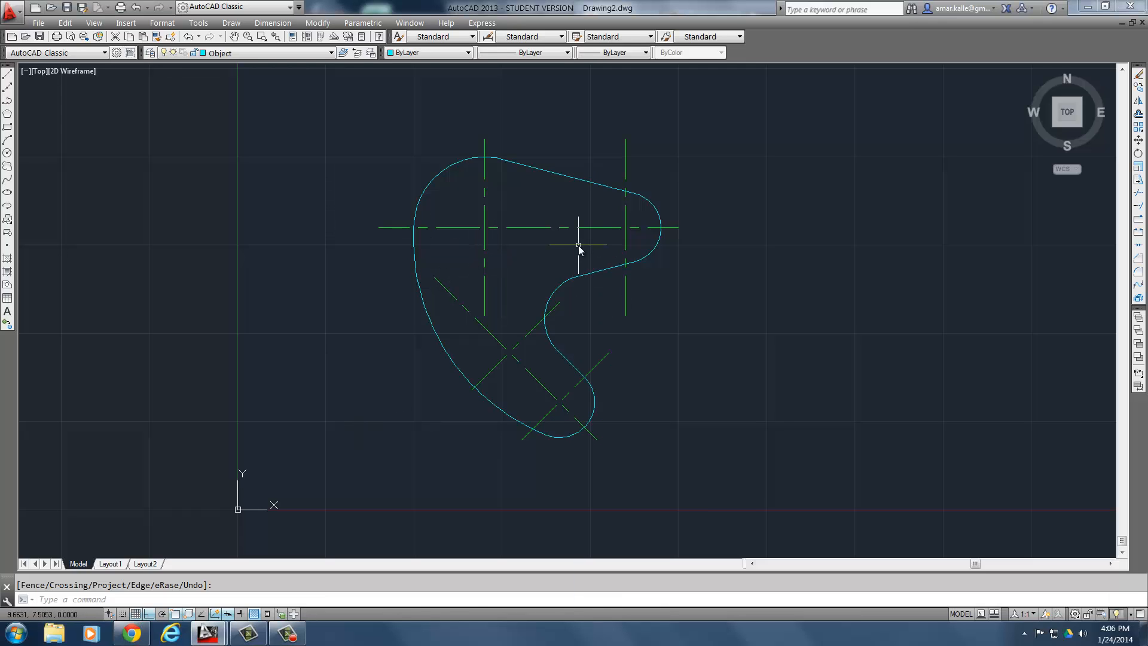
{"action": "type", "text": "c"}
{"action": "key", "text": "Return"}
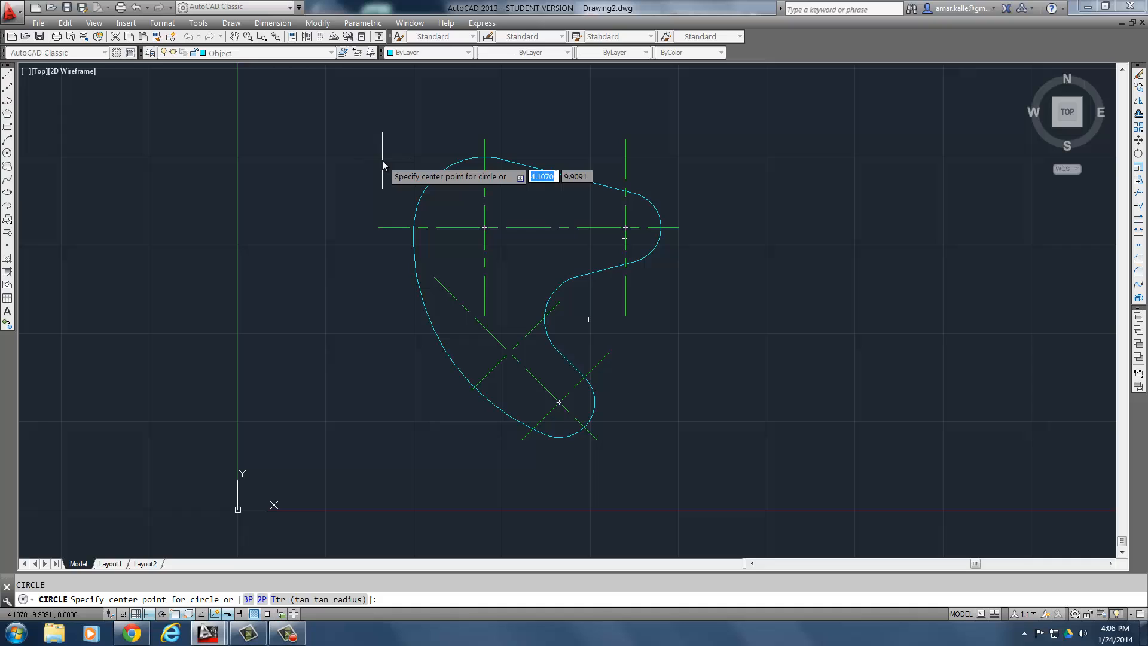
{"action": "type", "text": "cen"}
{"action": "key", "text": "Return"}
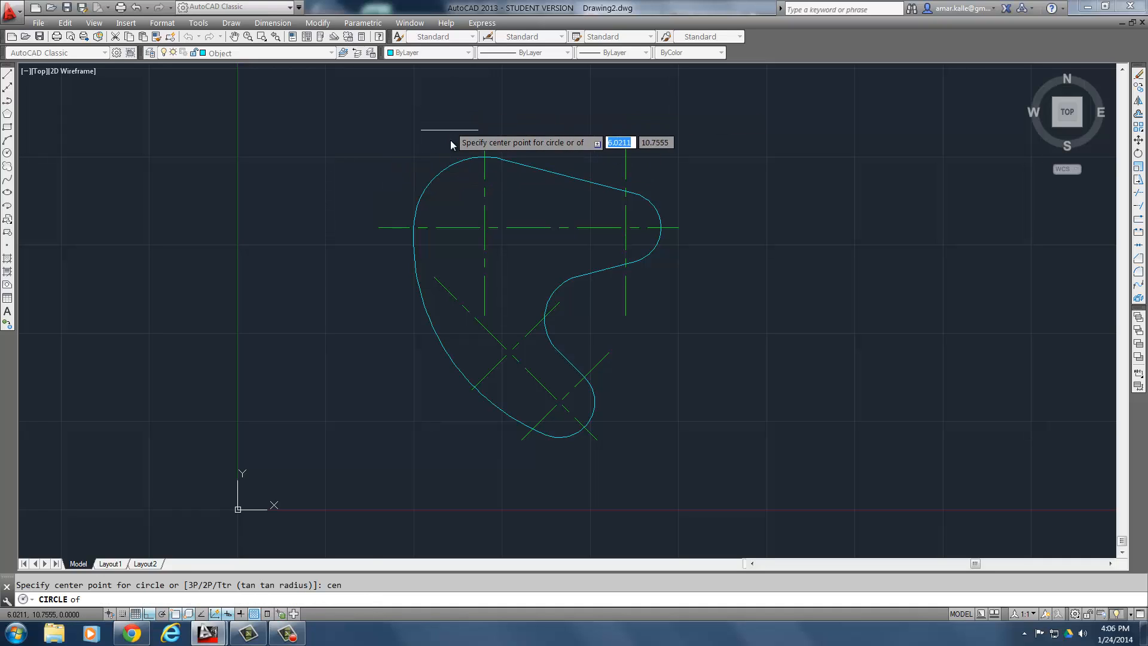
{"action": "left_click", "coordinate": [449, 168]}
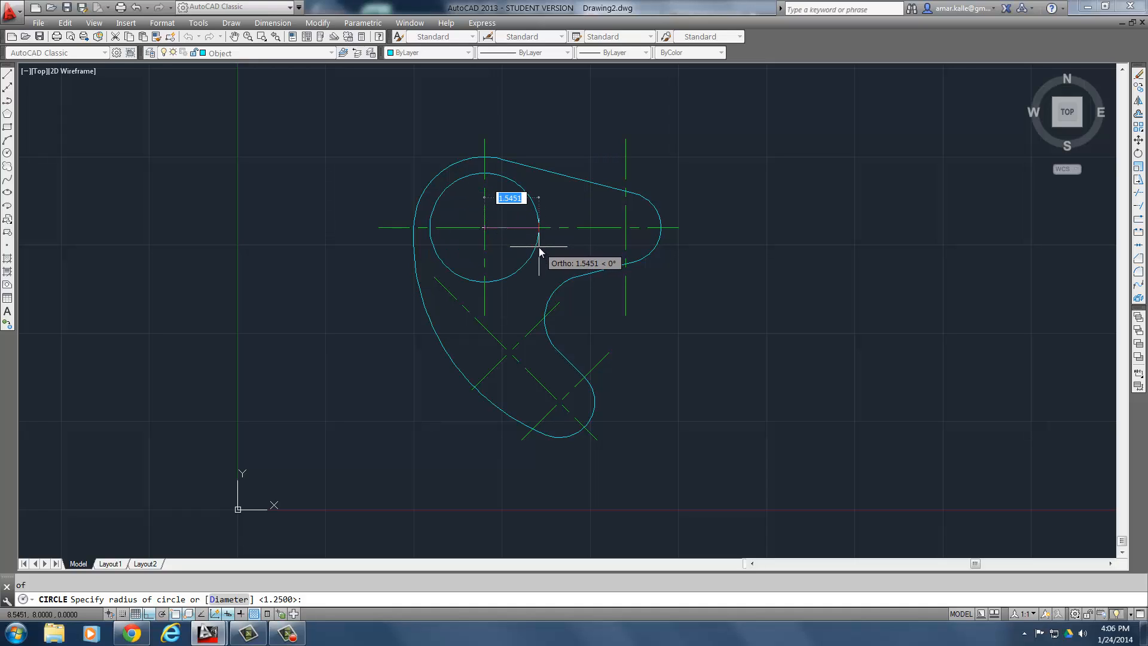
{"action": "key", "text": "Escape"}
- Draw a circle of radius 1 centred on the right rounded end's arc
{"action": "key", "text": "Return"}
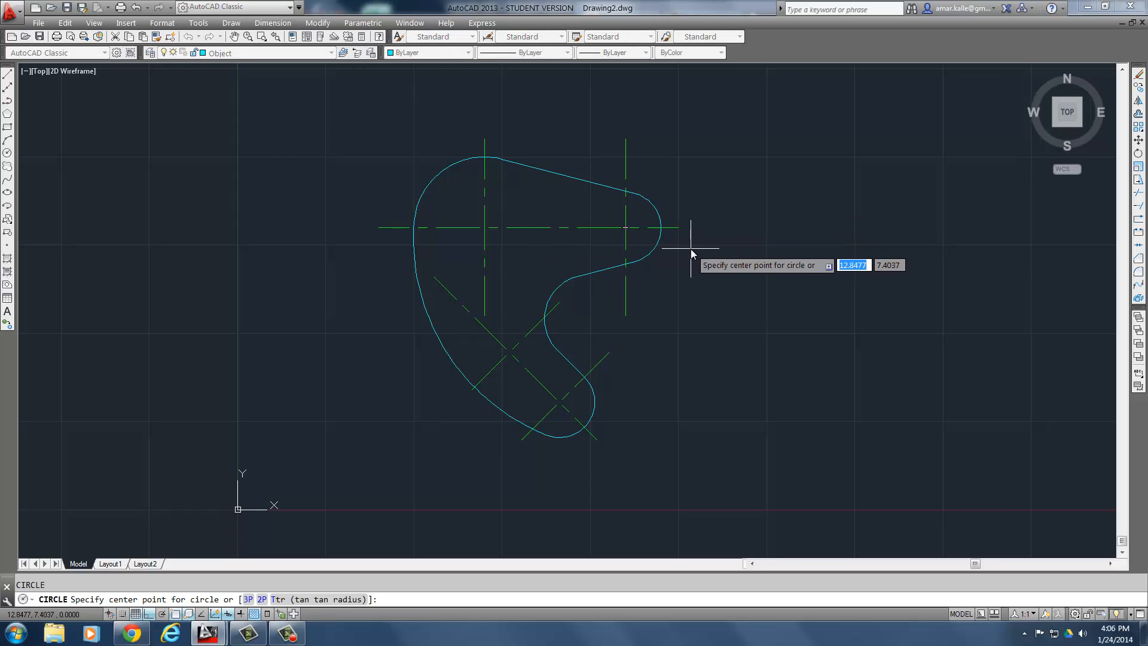
{"action": "type", "text": "cen"}
{"action": "key", "text": "Return"}
{"action": "left_click", "coordinate": [653, 205]}
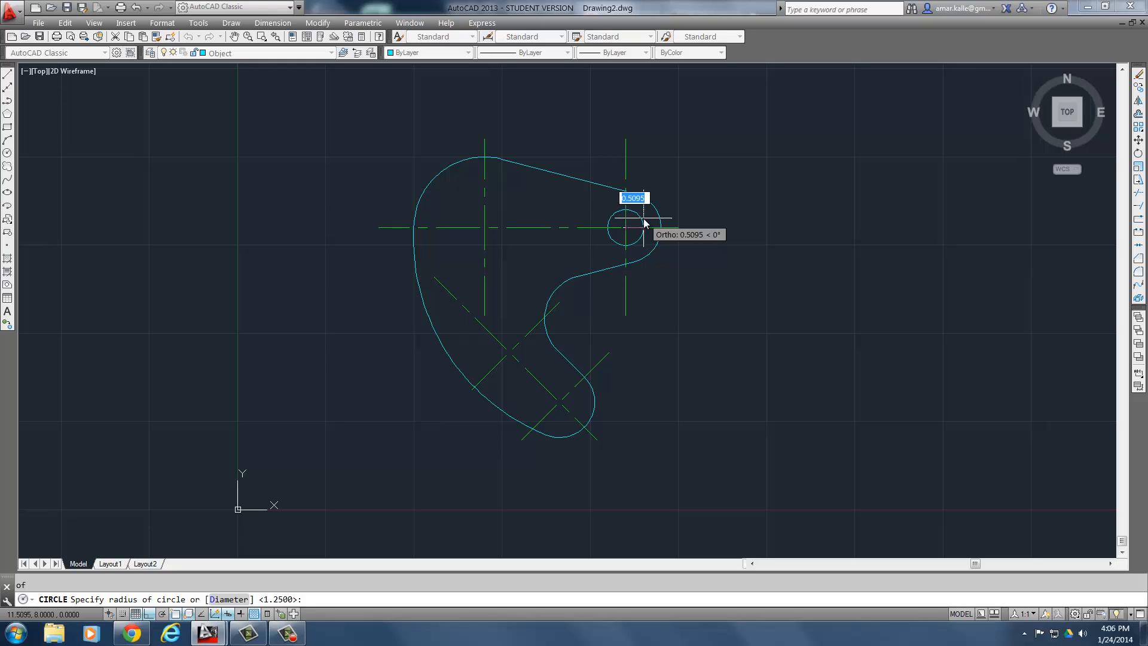
{"action": "type", "text": "1"}
{"action": "key", "text": "Return"}
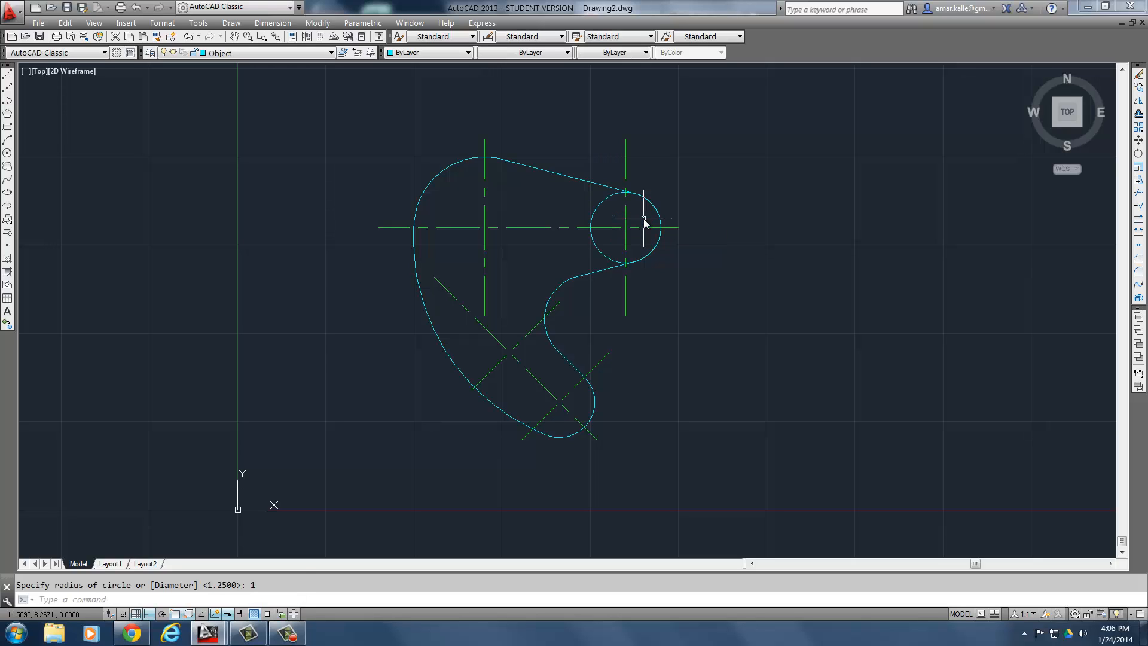
- Trim away the inner part of the radius 1 circle at the right rounded end
{"action": "type", "text": "tr"}
{"action": "key", "text": "Return"}
{"action": "key", "text": "Return"}
{"action": "left_click", "coordinate": [594, 212]}
{"action": "key", "text": "Escape"}
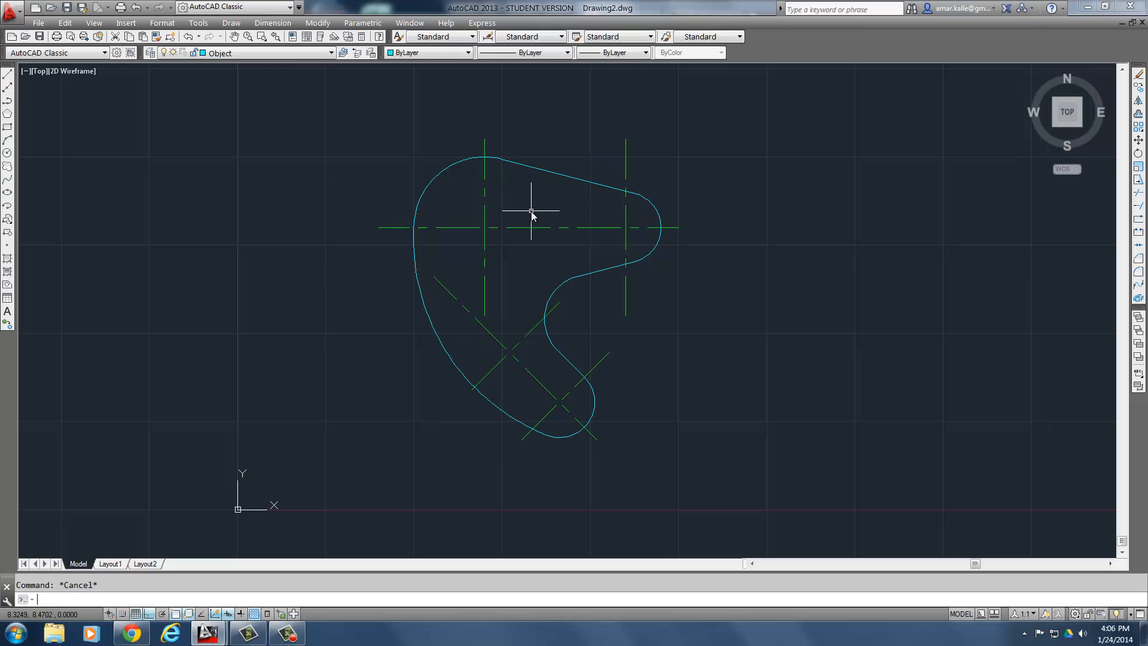
- Draw a circle of radius 0.5 centred on the right rounded end's arc
{"action": "type", "text": "c"}
{"action": "key", "text": "Return"}
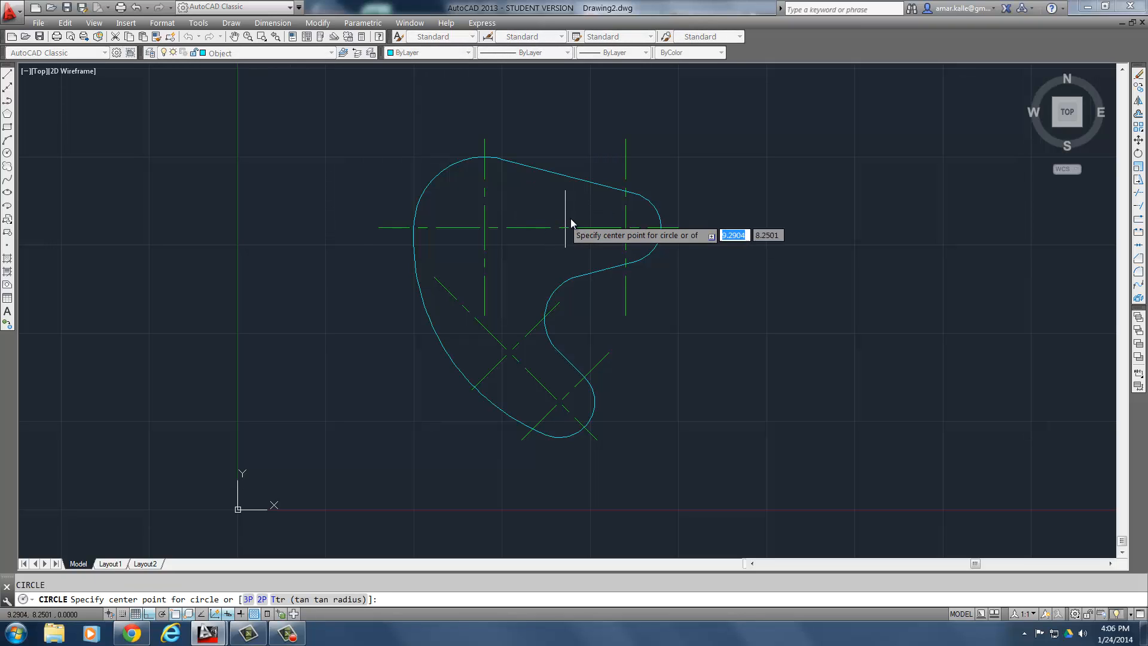
{"action": "left_click", "coordinate": [658, 208]}
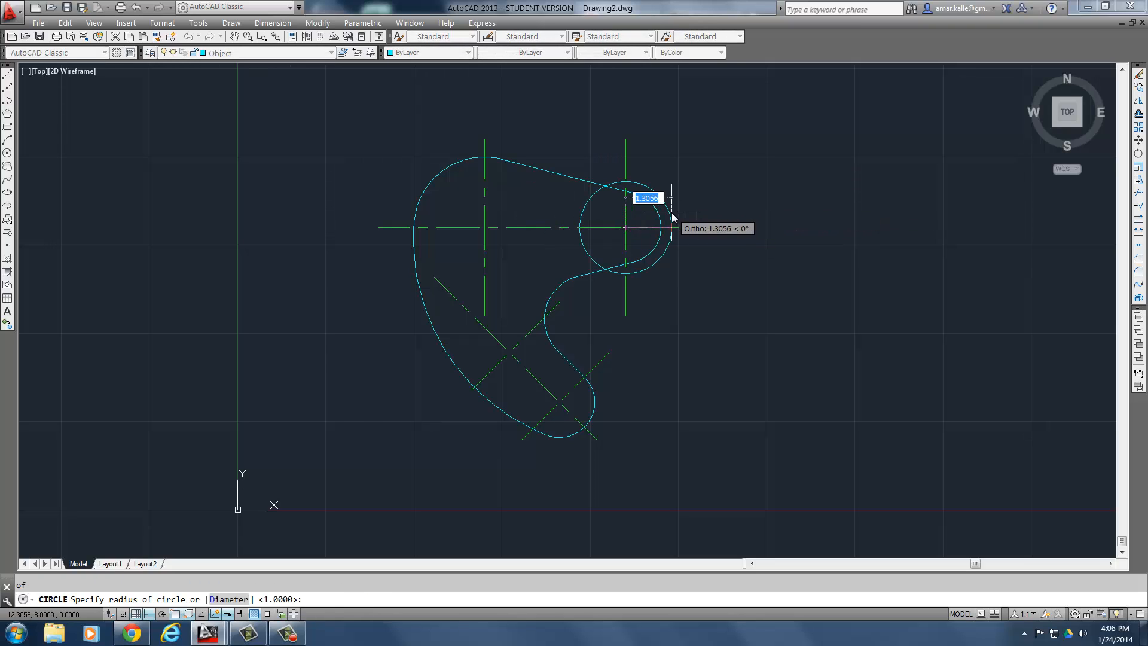
{"action": "key", "text": "BackSpace"}
{"action": "type", "text": ".5"}
{"action": "key", "text": "Return"}
- Draw a circle of radius 0.5 centred on the lowest rounded end's arc
{"action": "key", "text": "Return"}
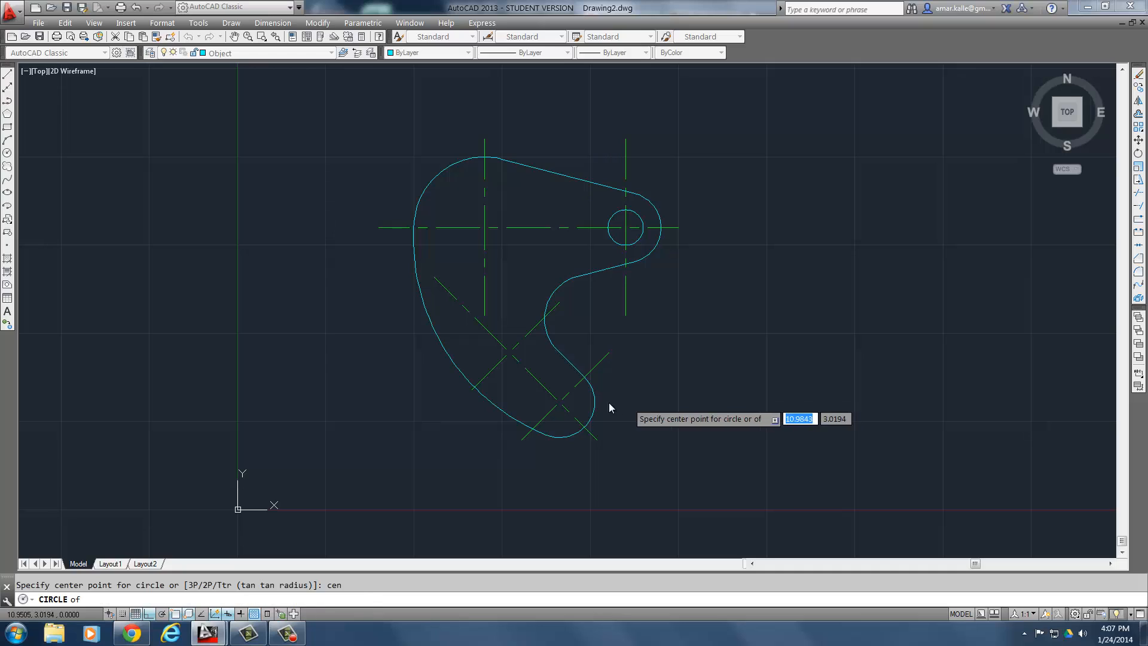
{"action": "left_click", "coordinate": [594, 401]}
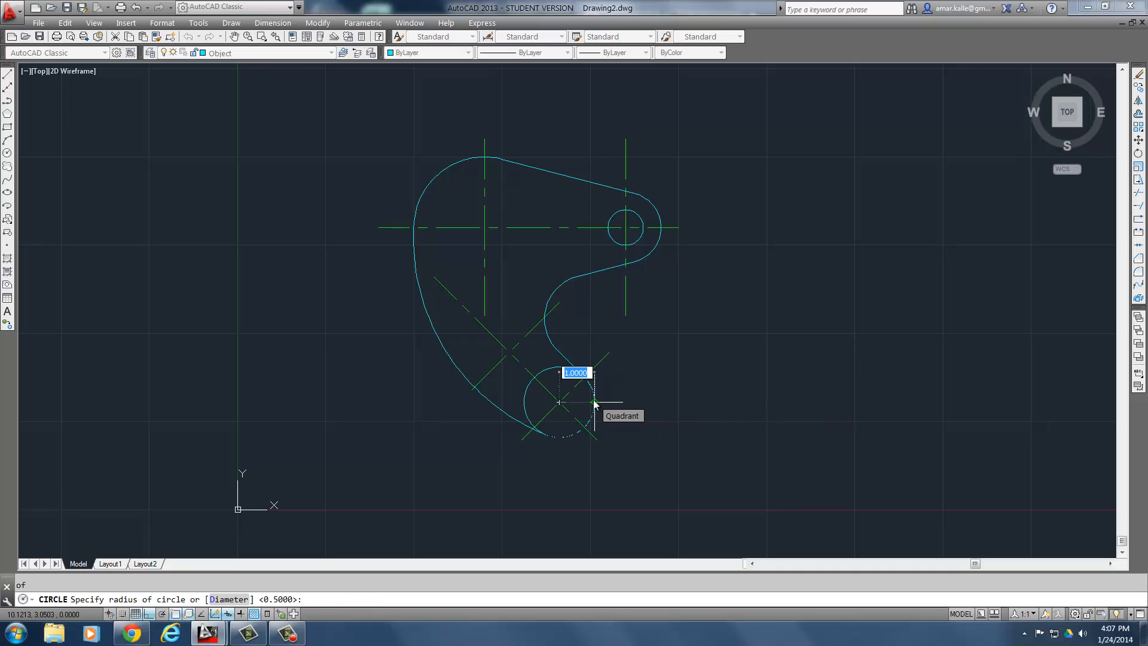
{"action": "type", "text": ".5"}
{"action": "key", "text": "Return"}
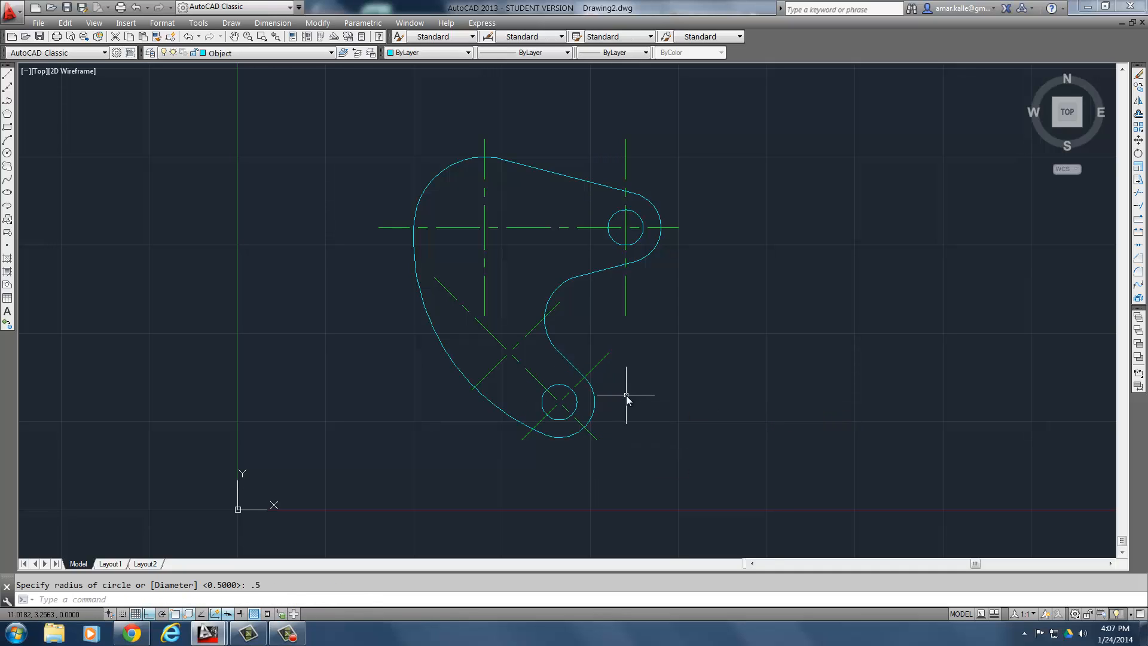
- Draw another circle of radius 0.5 at the upper intersection of the diagonal centerlines
{"action": "key", "text": "Return"}
{"action": "left_click", "coordinate": [509, 352]}
{"action": "key", "text": "Return"}
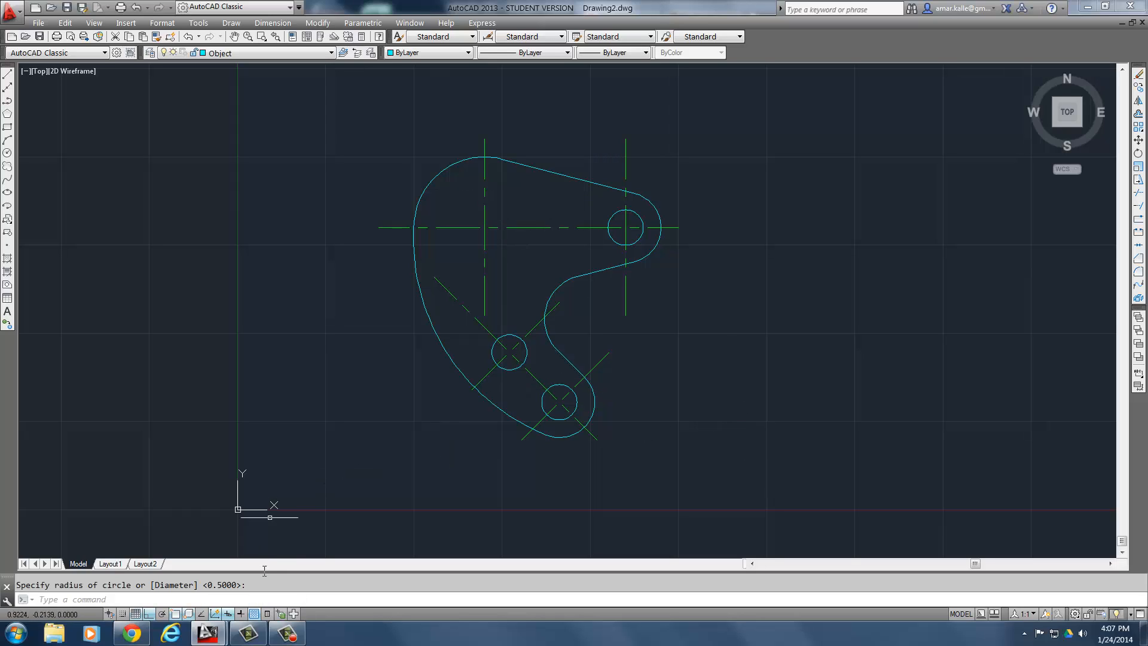
- Switch to the browser and check Step 17 and Figures P4-16 and P4-17 for the circle centers and radii
{"action": "left_click", "coordinate": [131, 633]}
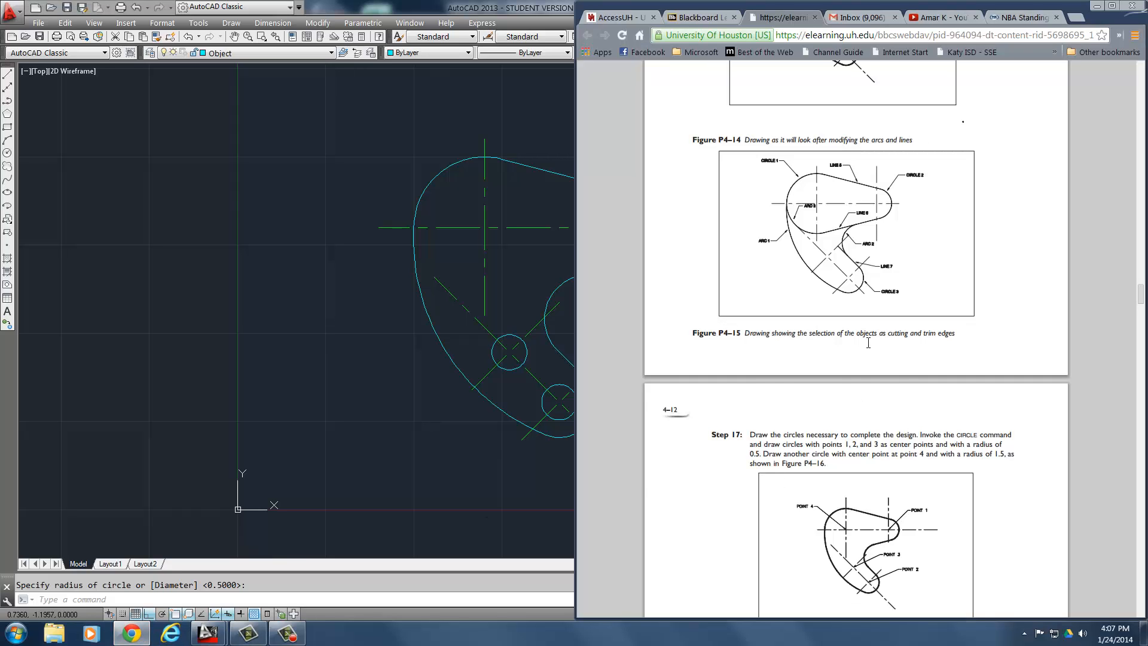
{"action": "scroll", "coordinate": [869, 343], "scroll_direction": "down", "scroll_amount": 5}
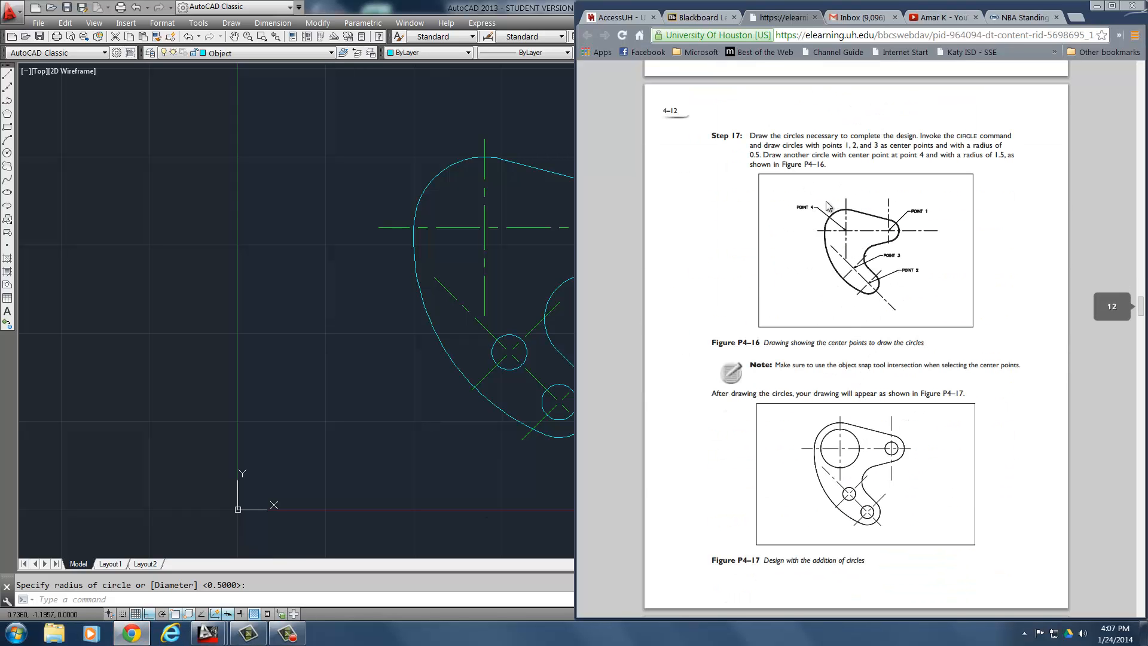
- Look through project Steps 15 to 21 in the PDF for the slot lines, slot trimming, polygon and centerline break instructions
{"action": "scroll", "coordinate": [829, 209], "scroll_direction": "down", "scroll_amount": 4}
{"action": "scroll", "coordinate": [829, 215], "scroll_direction": "up", "scroll_amount": 20}
{"action": "scroll", "coordinate": [829, 215], "scroll_direction": "down", "scroll_amount": 20}
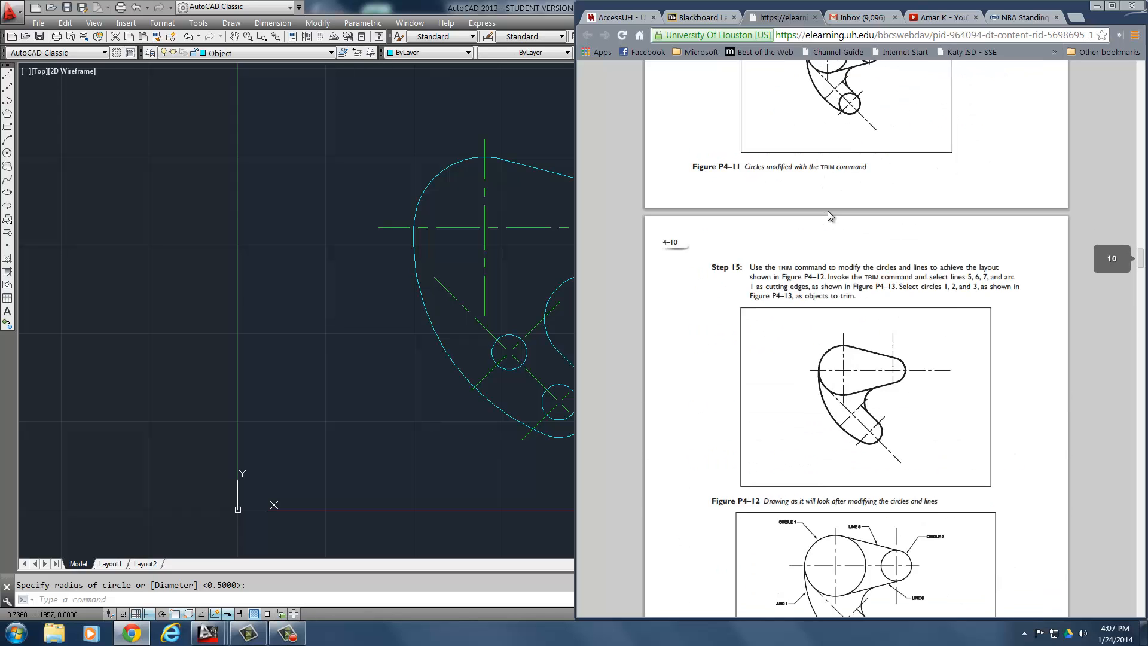
{"action": "scroll", "coordinate": [837, 306], "scroll_direction": "down", "scroll_amount": 12}
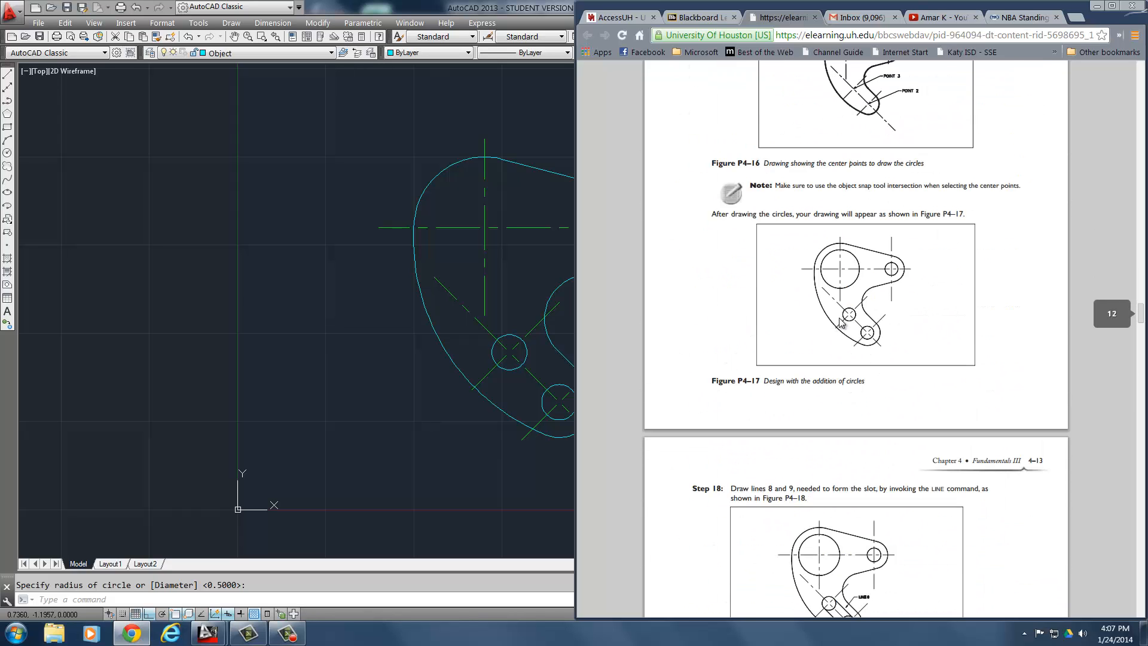
{"action": "scroll", "coordinate": [841, 322], "scroll_direction": "down", "scroll_amount": 6}
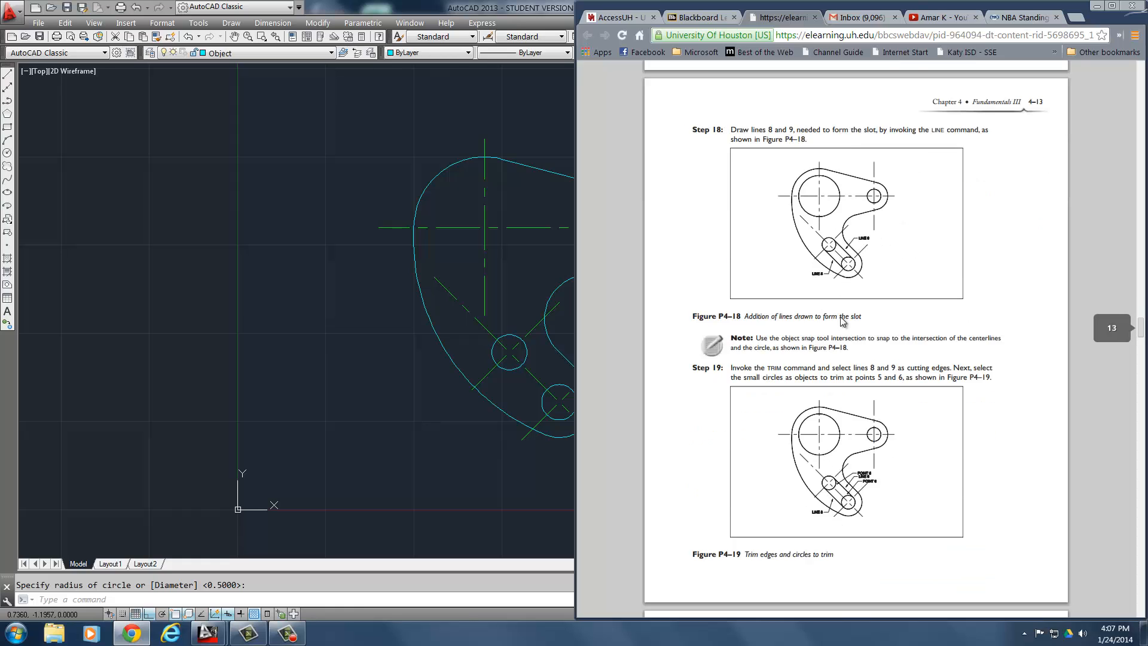
{"action": "scroll", "coordinate": [841, 321], "scroll_direction": "down", "scroll_amount": 8}
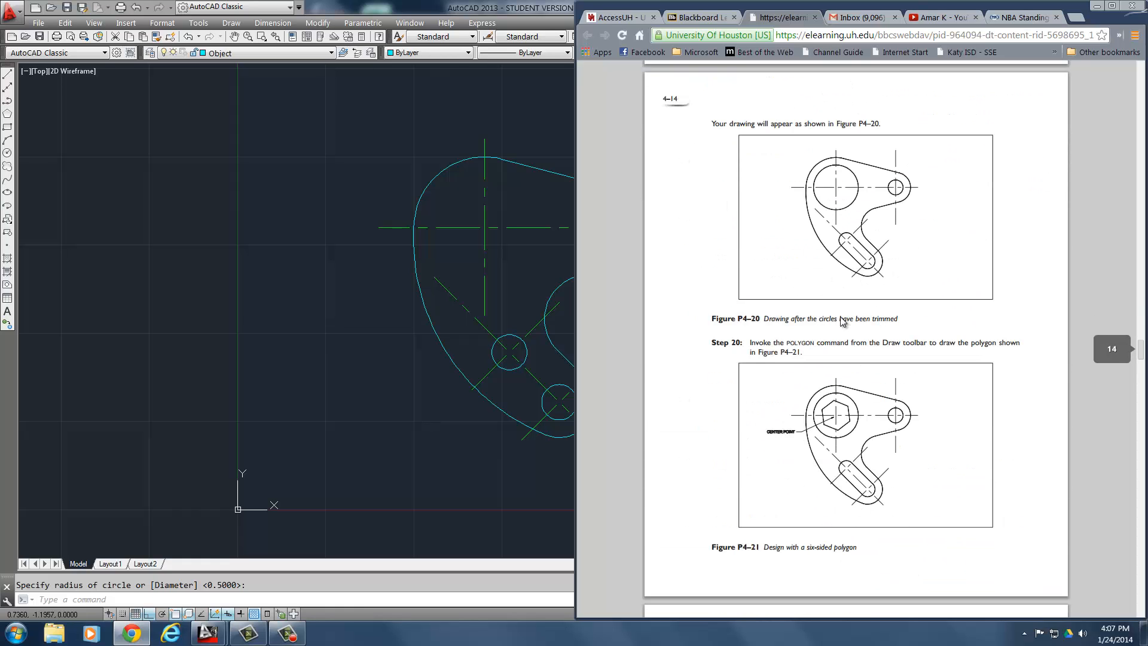
{"action": "scroll", "coordinate": [843, 321], "scroll_direction": "down", "scroll_amount": 3}
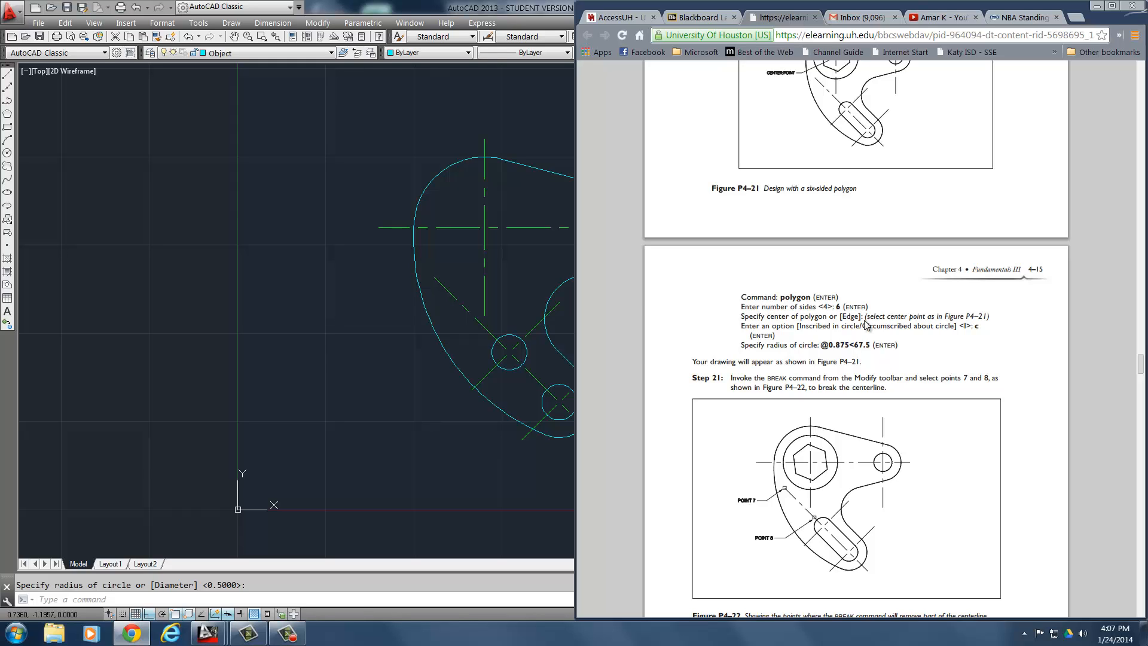
- Review the earlier tangent circle and trim instructions from Step 13 through the circle centers in Step 17
{"action": "scroll", "coordinate": [865, 322], "scroll_direction": "up", "scroll_amount": 20}
{"action": "scroll", "coordinate": [867, 325], "scroll_direction": "up", "scroll_amount": 6}
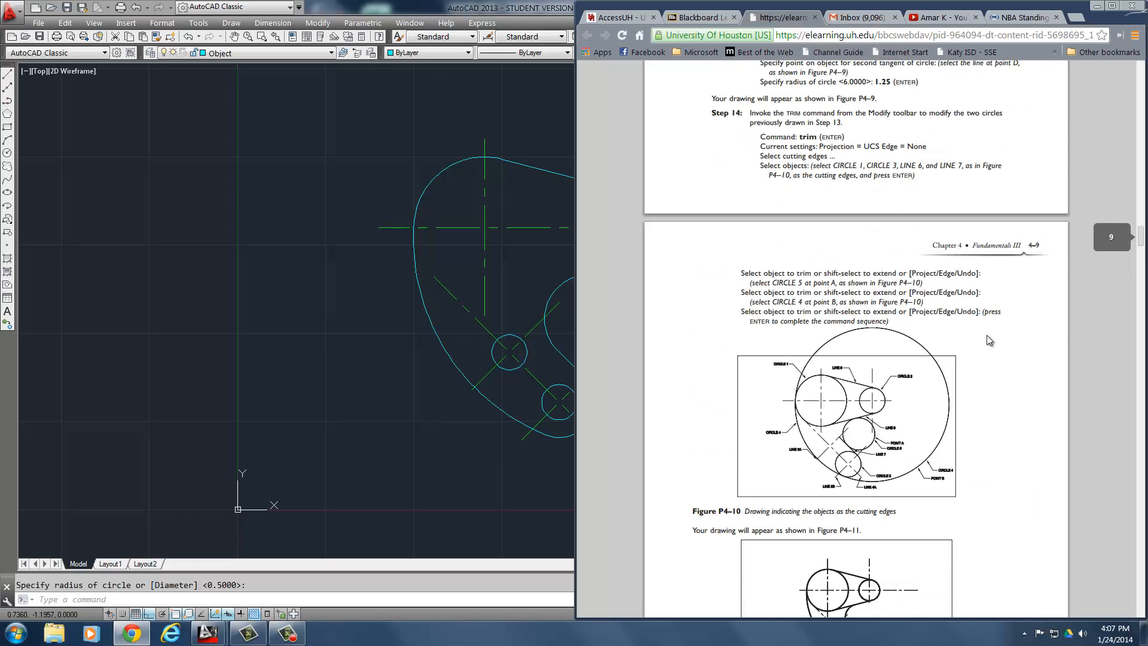
{"action": "scroll", "coordinate": [987, 336], "scroll_direction": "up", "scroll_amount": 1}
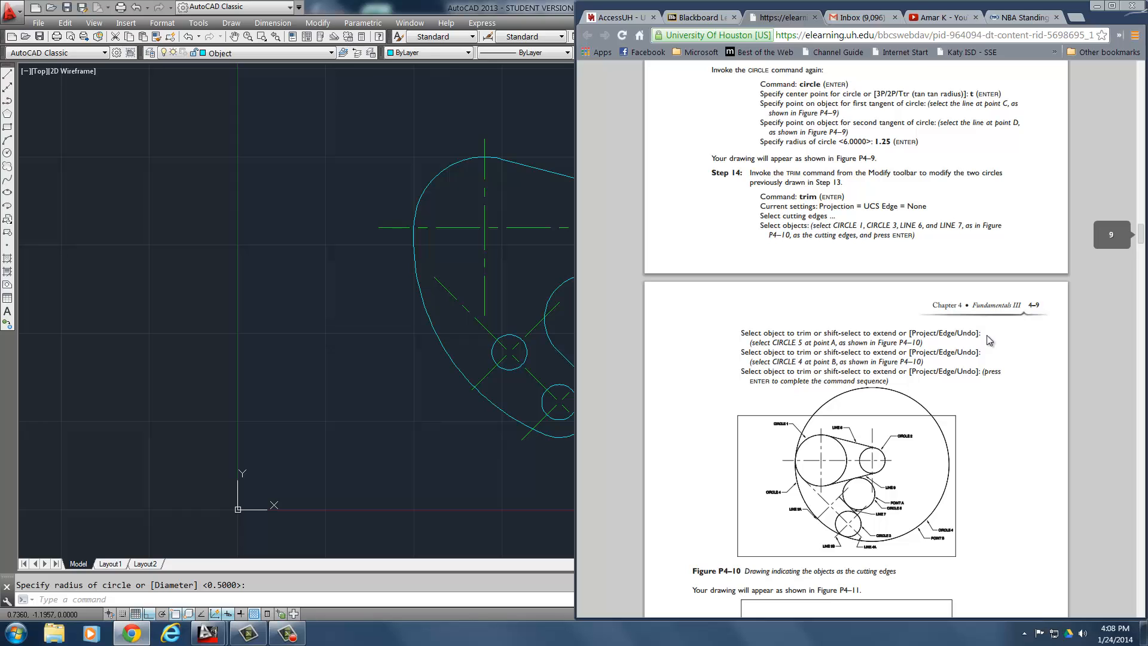
{"action": "scroll", "coordinate": [992, 234], "scroll_direction": "up", "scroll_amount": 1}
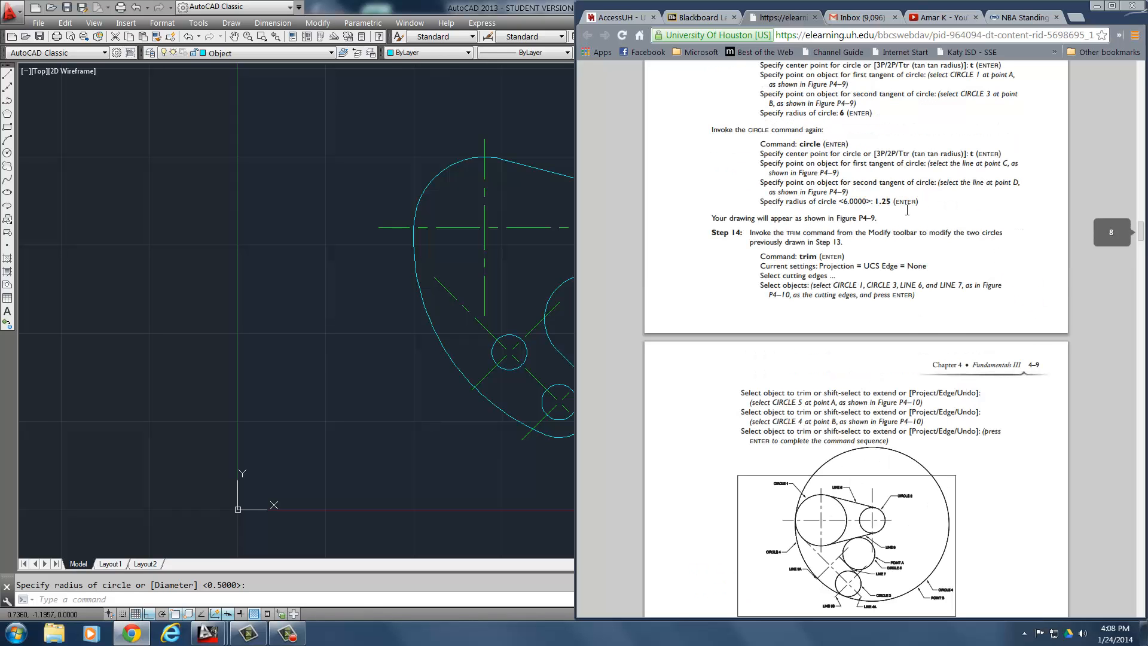
{"action": "scroll", "coordinate": [923, 256], "scroll_direction": "down", "scroll_amount": 1}
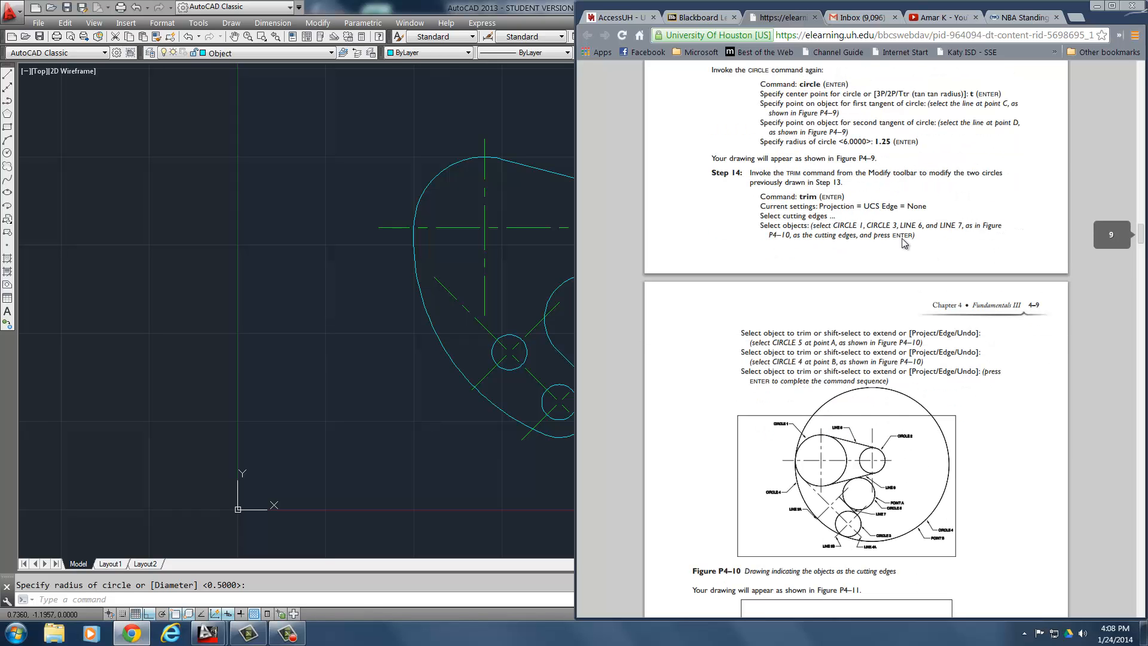
{"action": "scroll", "coordinate": [902, 238], "scroll_direction": "down", "scroll_amount": 3}
{"action": "scroll", "coordinate": [897, 251], "scroll_direction": "down", "scroll_amount": 19}
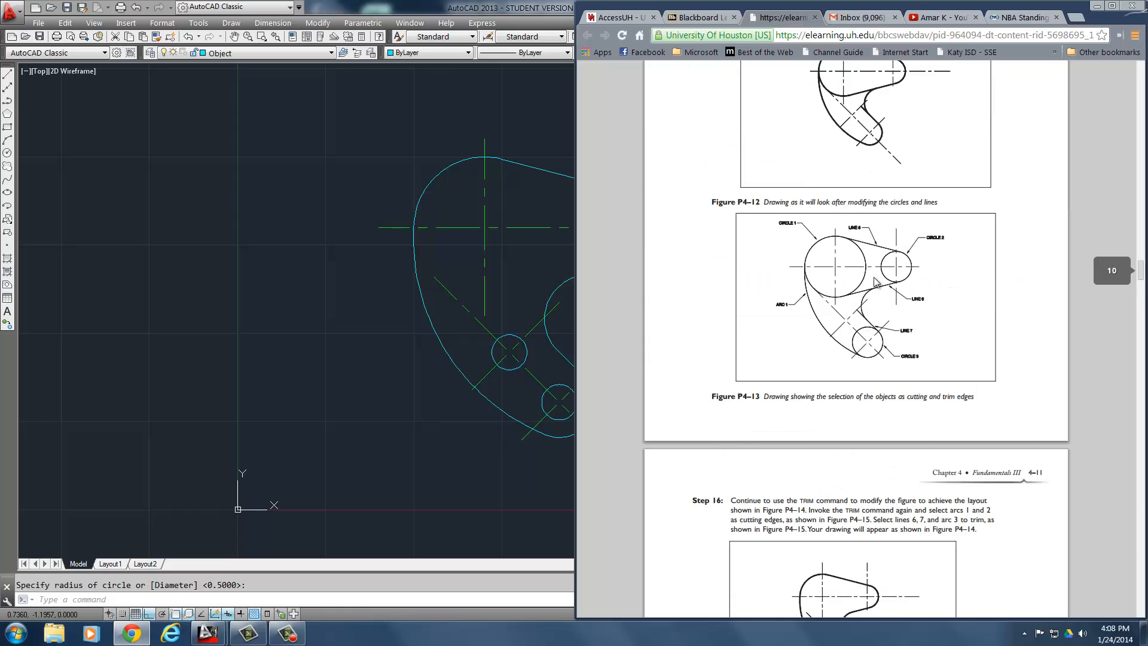
{"action": "scroll", "coordinate": [875, 282], "scroll_direction": "down", "scroll_amount": 8}
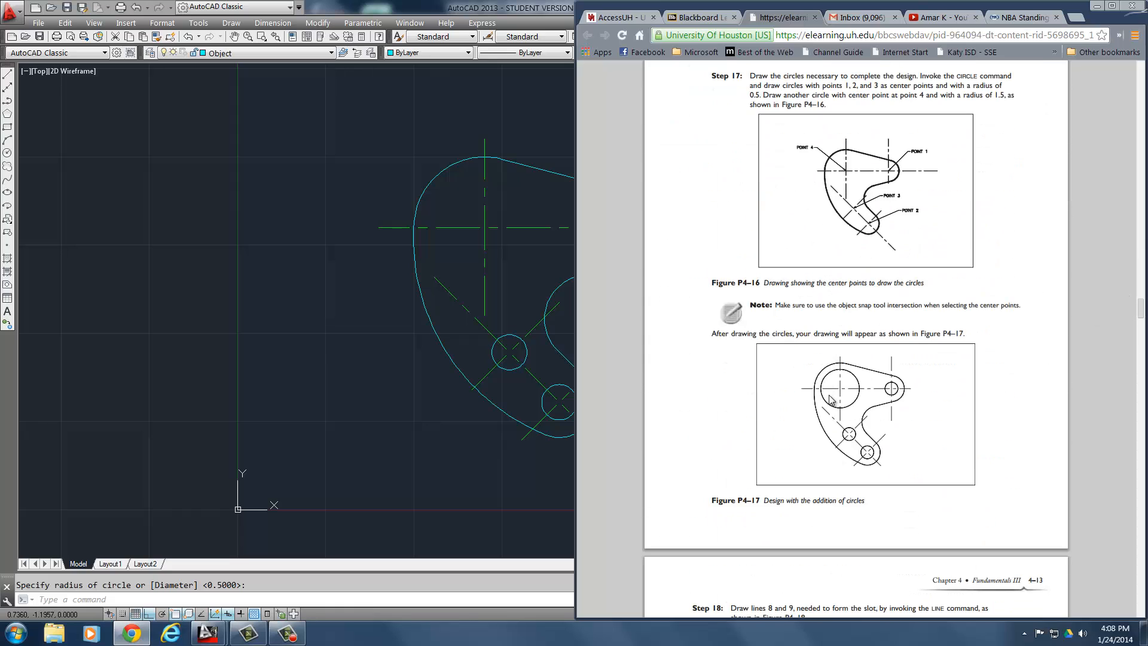
- Read ahead from Step 18 to the Chapter 7 dimensioning exercise and examine Figure P7-14 for the large circle's diameter
{"action": "scroll", "coordinate": [830, 399], "scroll_direction": "down", "scroll_amount": 5}
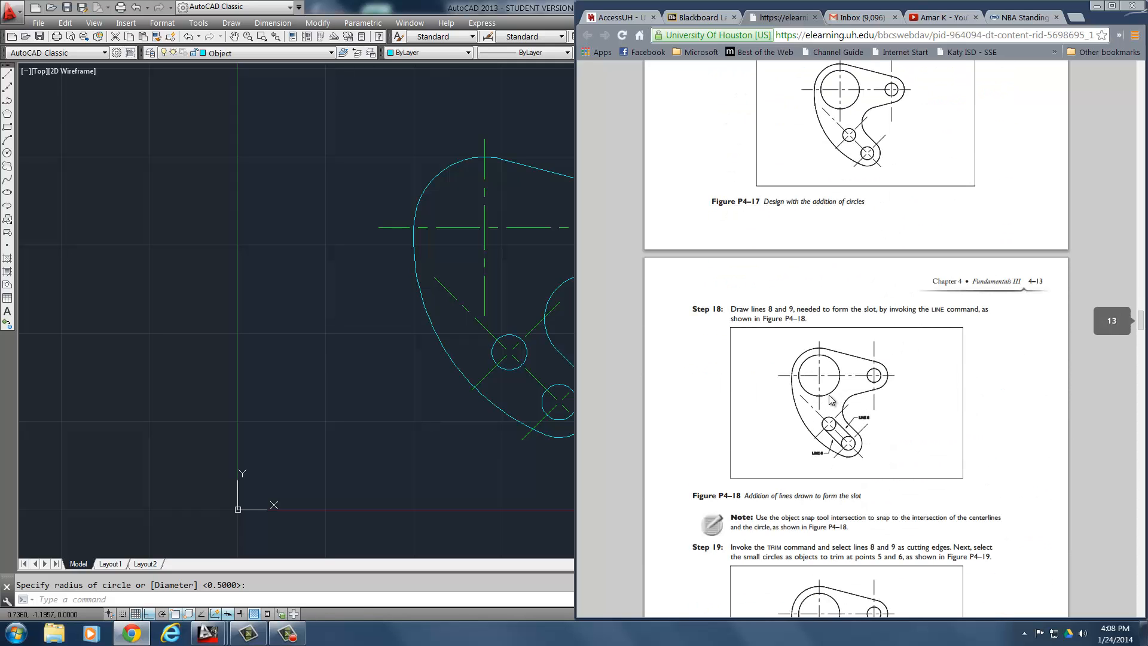
{"action": "scroll", "coordinate": [830, 399], "scroll_direction": "down", "scroll_amount": 2}
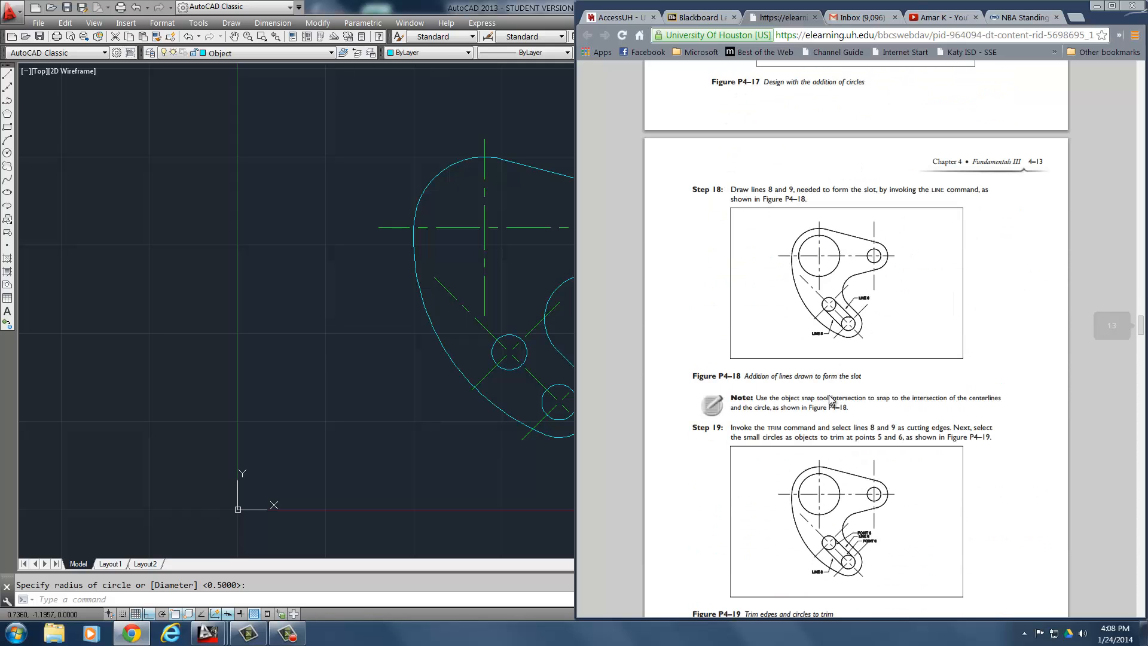
{"action": "scroll", "coordinate": [830, 399], "scroll_direction": "down", "scroll_amount": 2}
{"action": "scroll", "coordinate": [830, 400], "scroll_direction": "down", "scroll_amount": 20}
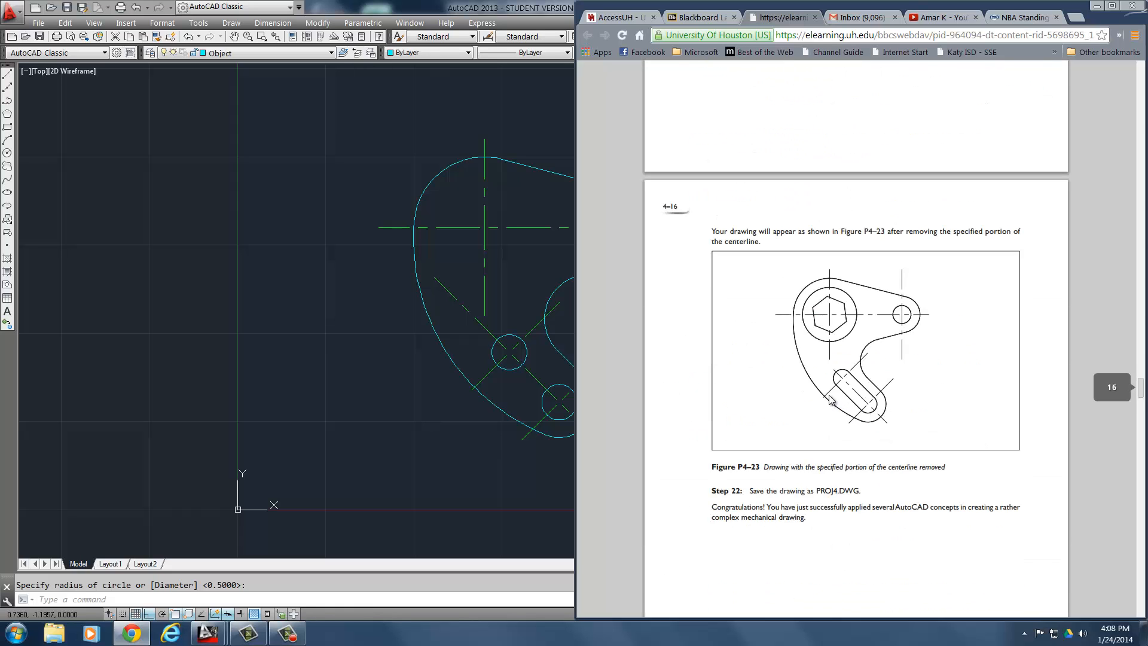
{"action": "scroll", "coordinate": [830, 399], "scroll_direction": "down", "scroll_amount": 10}
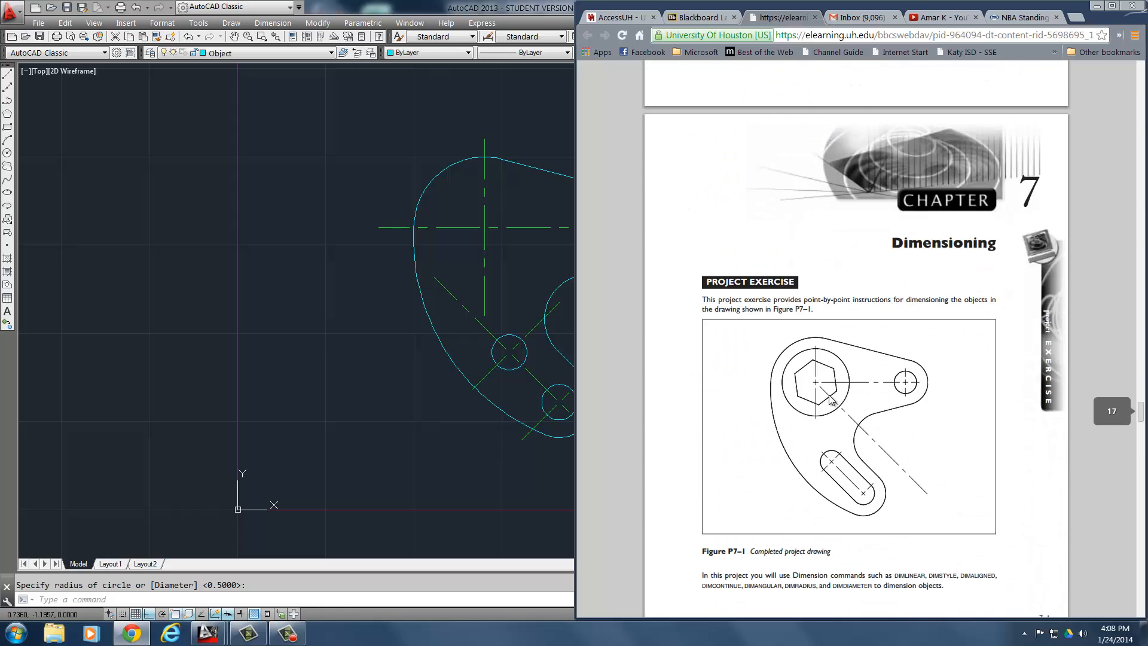
{"action": "scroll", "coordinate": [830, 400], "scroll_direction": "down", "scroll_amount": 16}
{"action": "scroll", "coordinate": [832, 400], "scroll_direction": "down", "scroll_amount": 20}
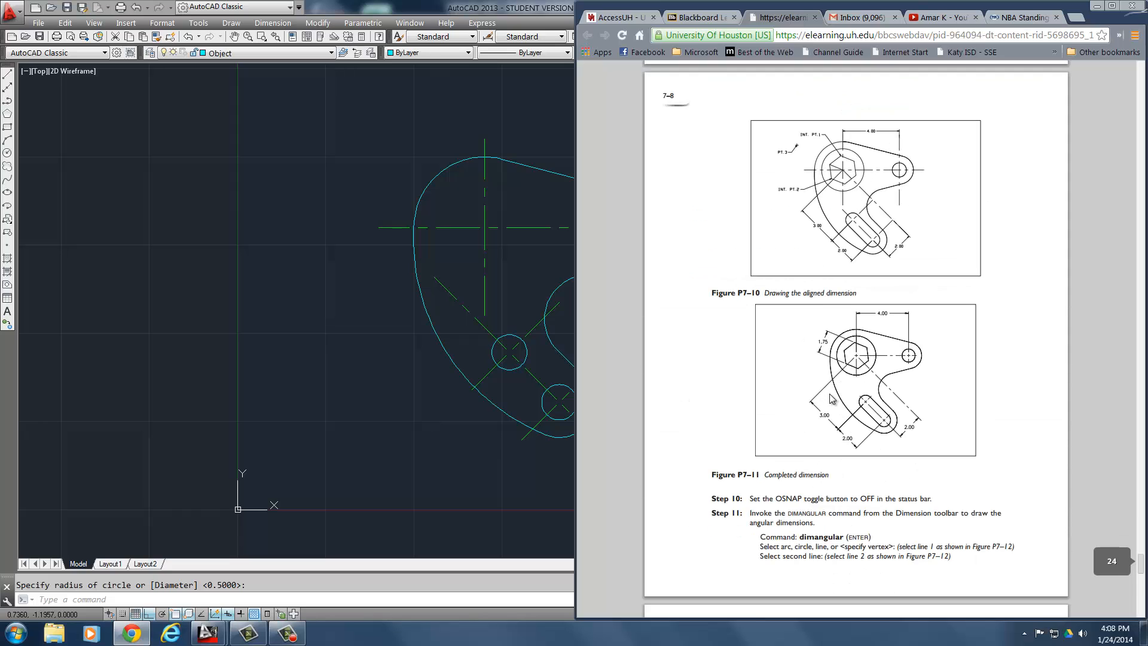
{"action": "scroll", "coordinate": [831, 400], "scroll_direction": "down", "scroll_amount": 5}
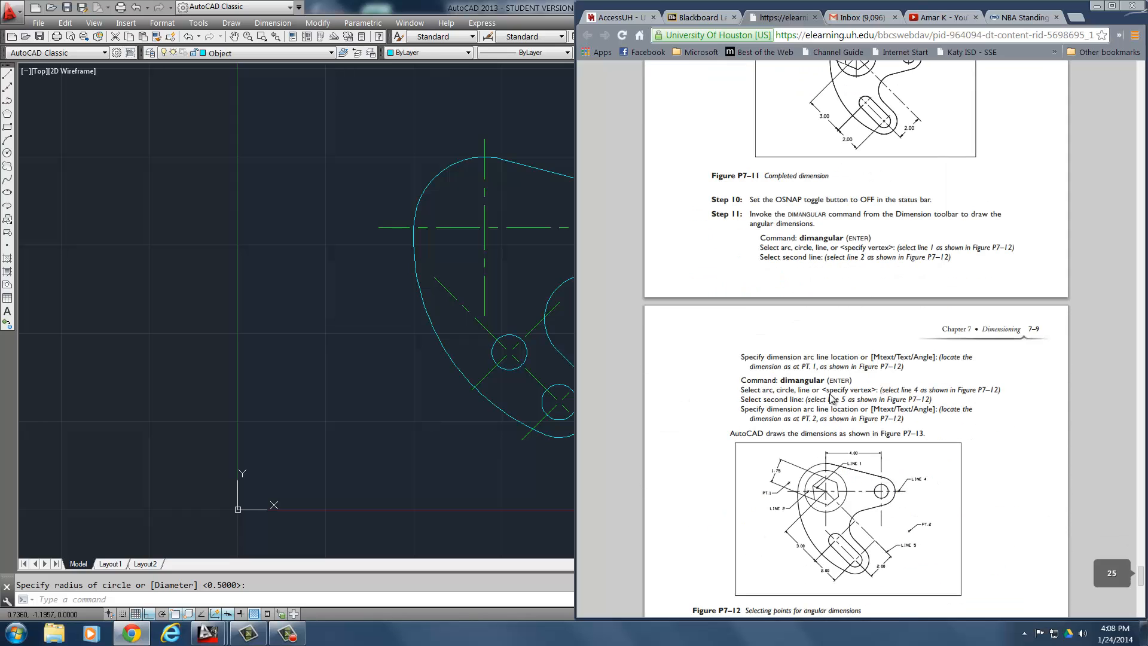
{"action": "scroll", "coordinate": [805, 504], "scroll_direction": "down", "scroll_amount": 8}
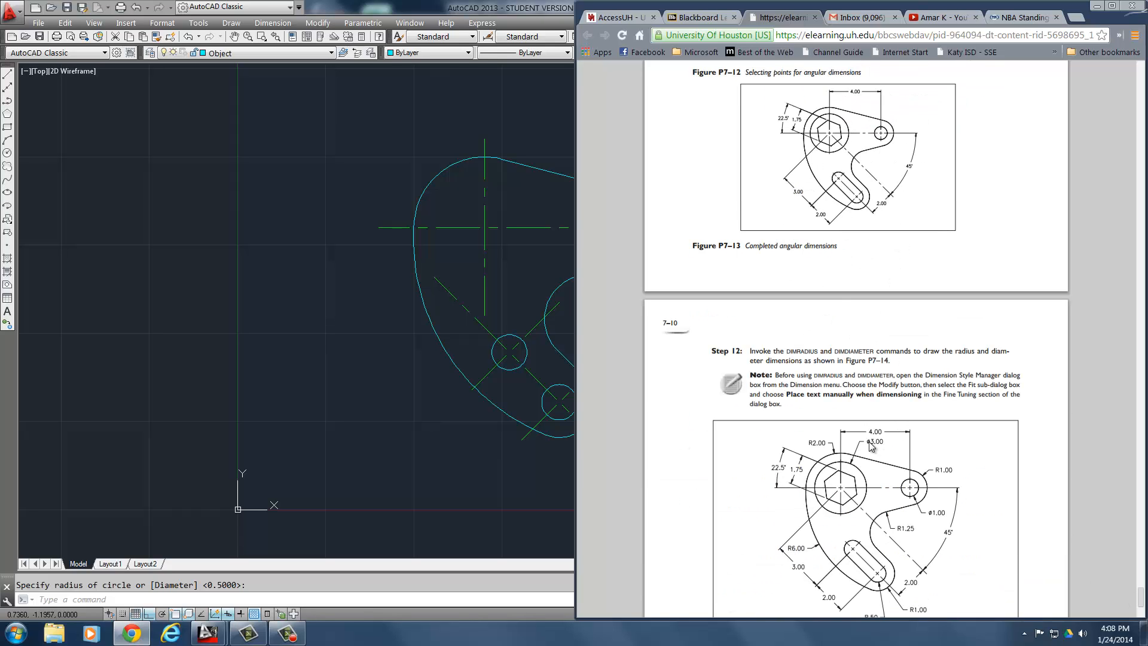
- Switch back to AutoCAD and draw a circle of radius 1.5 centred on the large upper-left rounded end's arc
{"action": "left_click", "coordinate": [502, 216]}
{"action": "key", "text": "Return"}
{"action": "type", "text": "cen"}
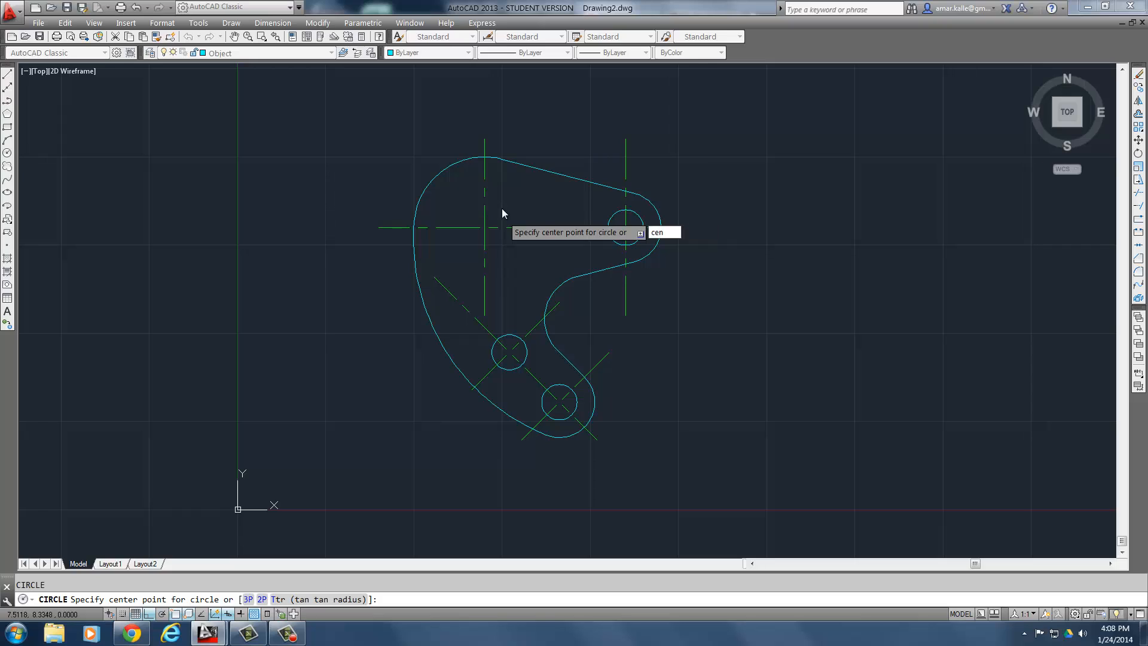
{"action": "key", "text": "Return"}
{"action": "left_click", "coordinate": [449, 170]}
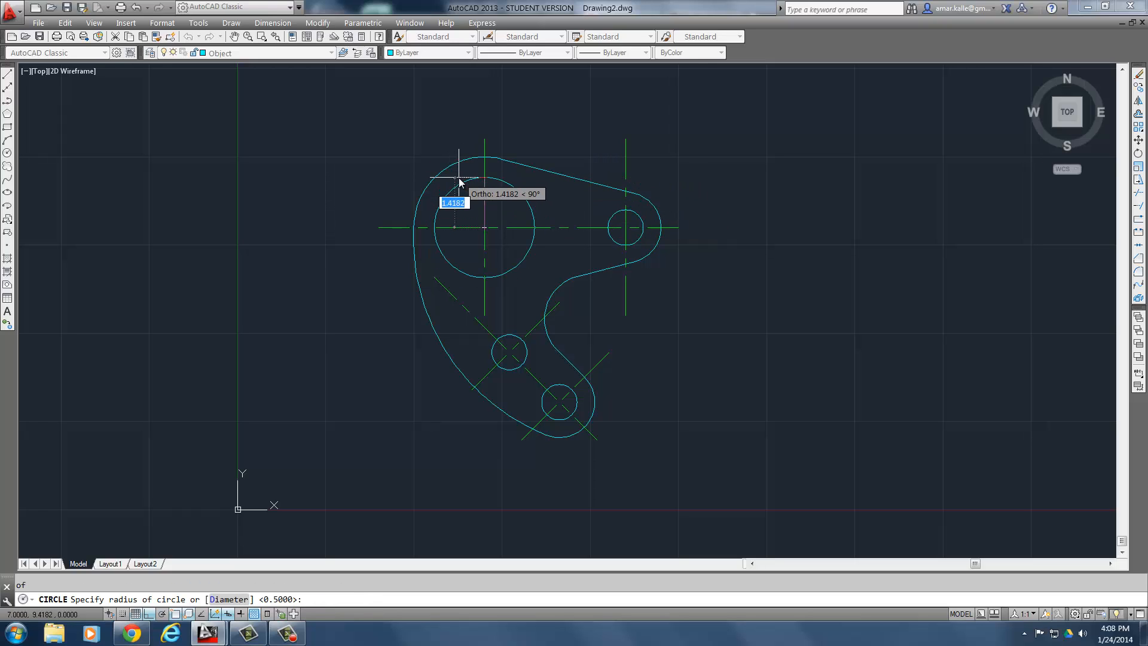
{"action": "type", "text": "1.5"}
{"action": "key", "text": "Return"}
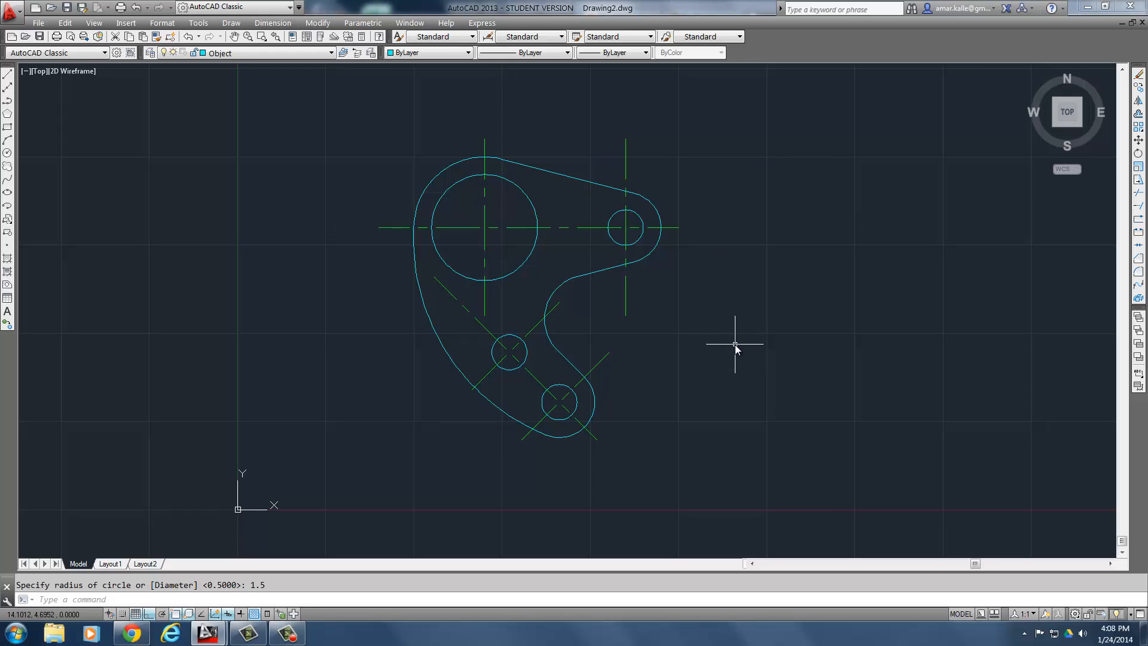
{"action": "middle_click_drag", "start_coordinate": [751, 332], "coordinate": [769, 331]}
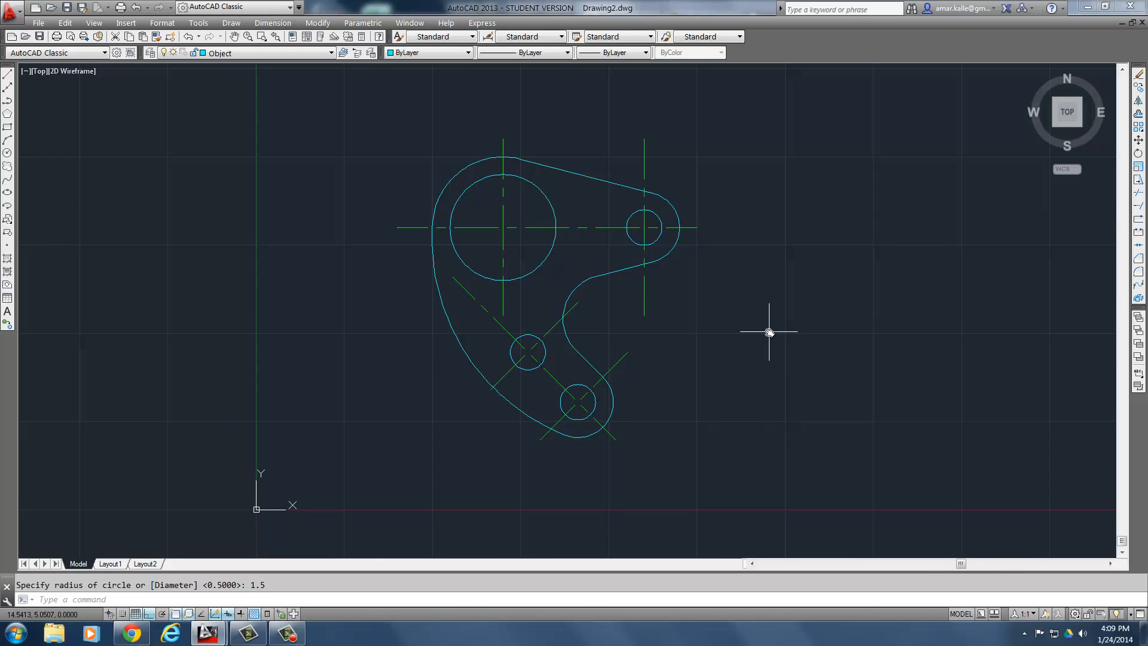